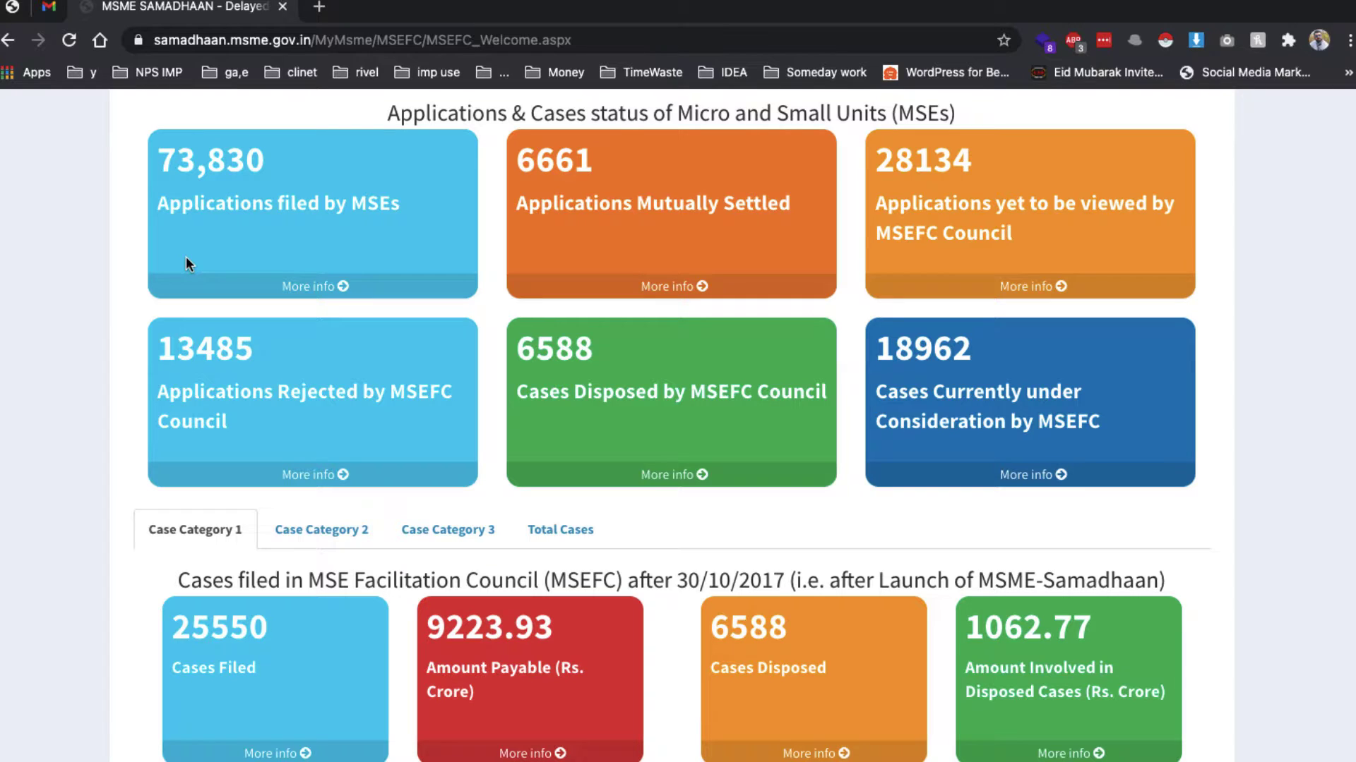
Go from the top of the home page to 'Case Filing for Entrepreneur/MSE Units'
{"action": "scroll", "coordinate": [188, 258], "scroll_direction": "up", "scroll_amount": 8}
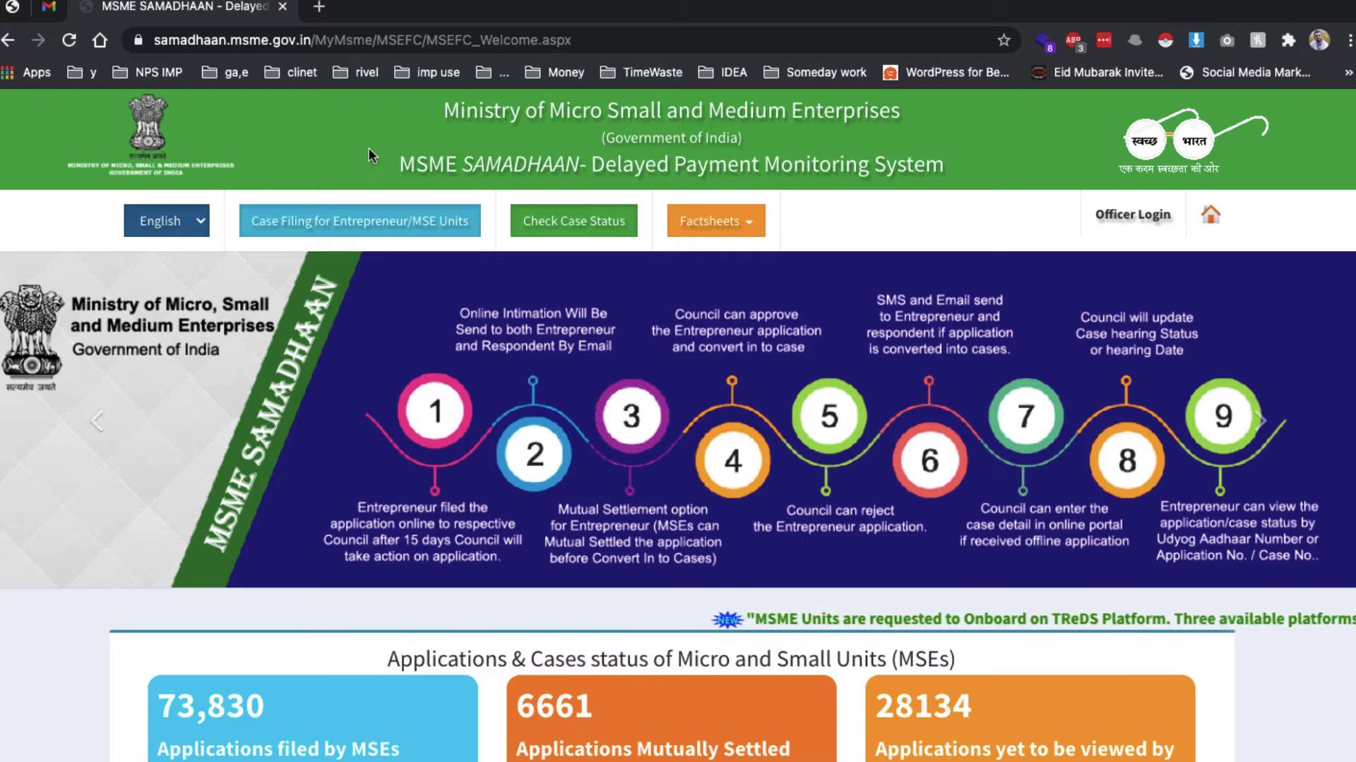
{"action": "left_click_drag", "start_coordinate": [587, 169], "coordinate": [976, 161]}
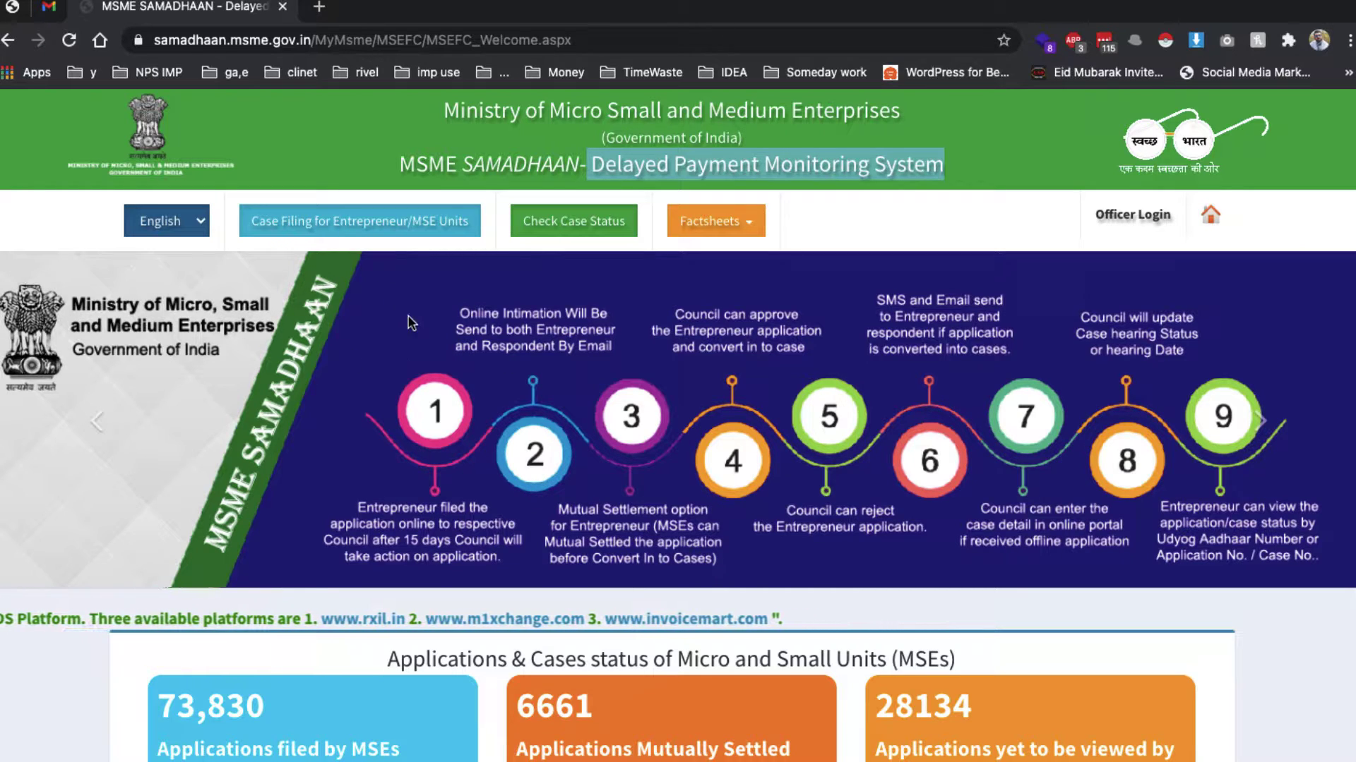
{"action": "left_click", "coordinate": [325, 233]}
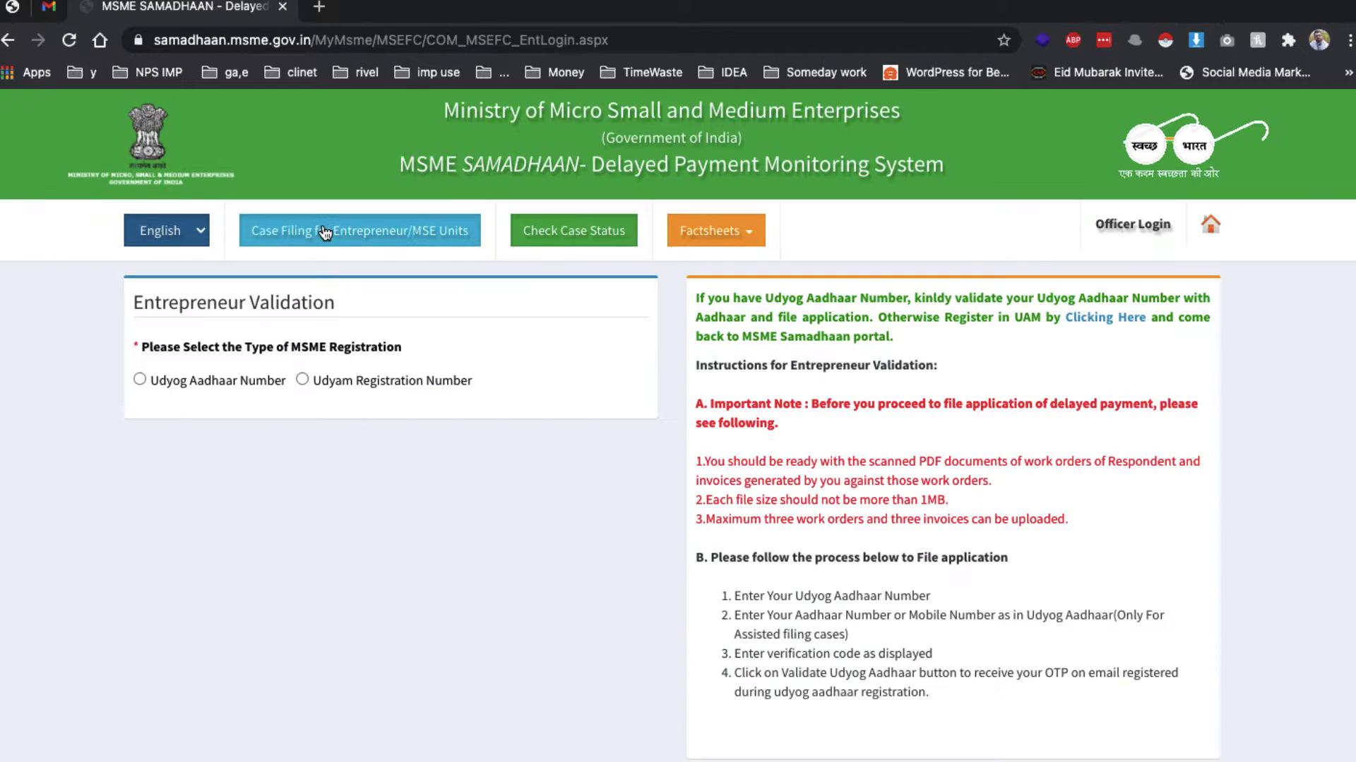
Choose Udyog Aadhaar validation and enter the Aadhaar number and registered mobile number
{"action": "left_click", "coordinate": [248, 382]}
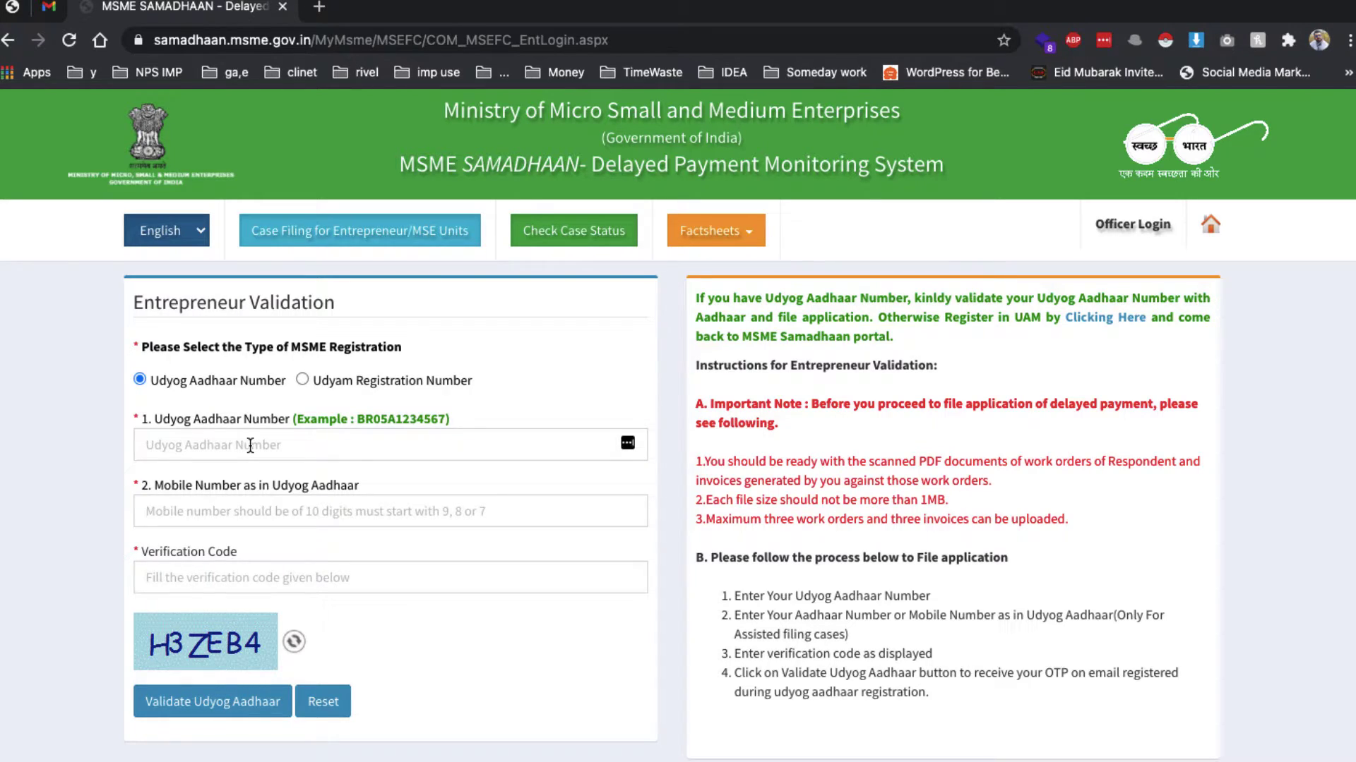
{"action": "left_click", "coordinate": [249, 445]}
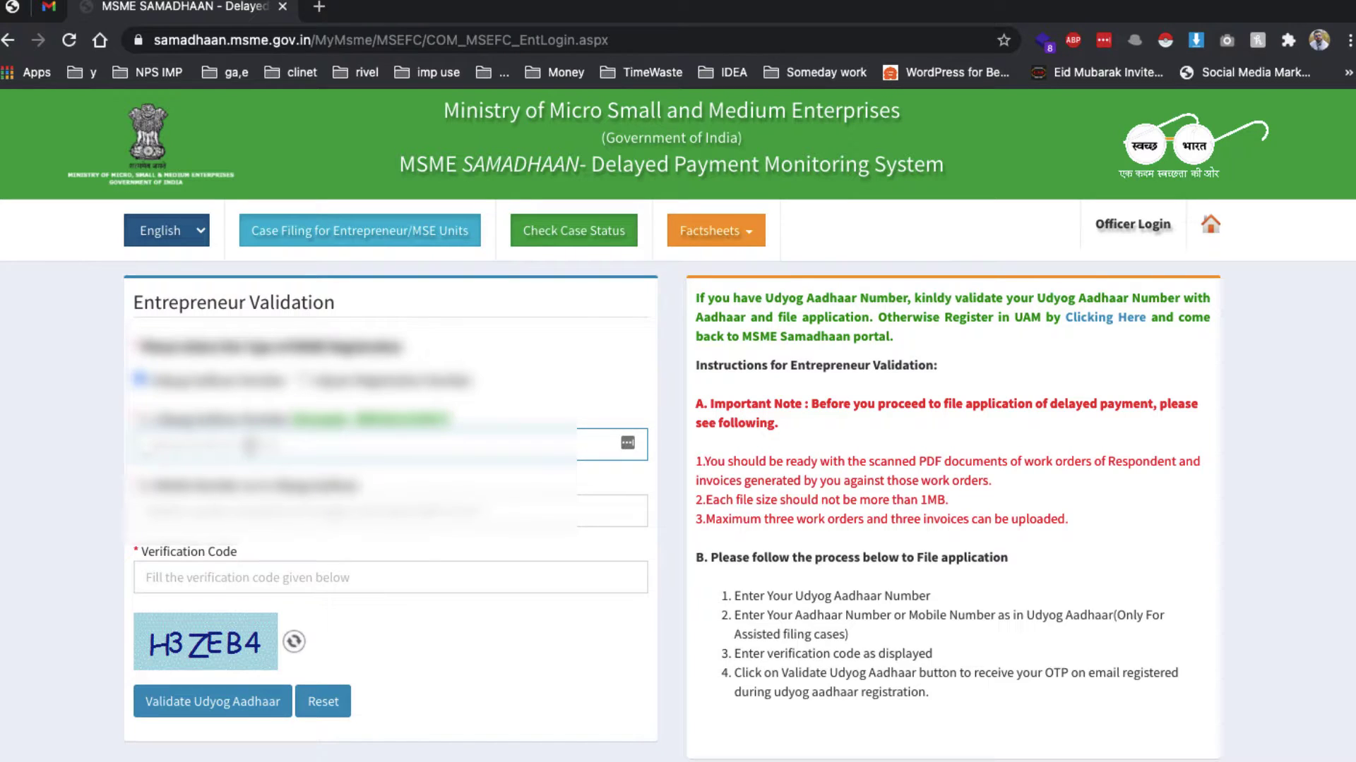
{"action": "key", "text": "super+v"}
{"action": "left_click", "coordinate": [148, 511]}
{"action": "type", "text": "******"}
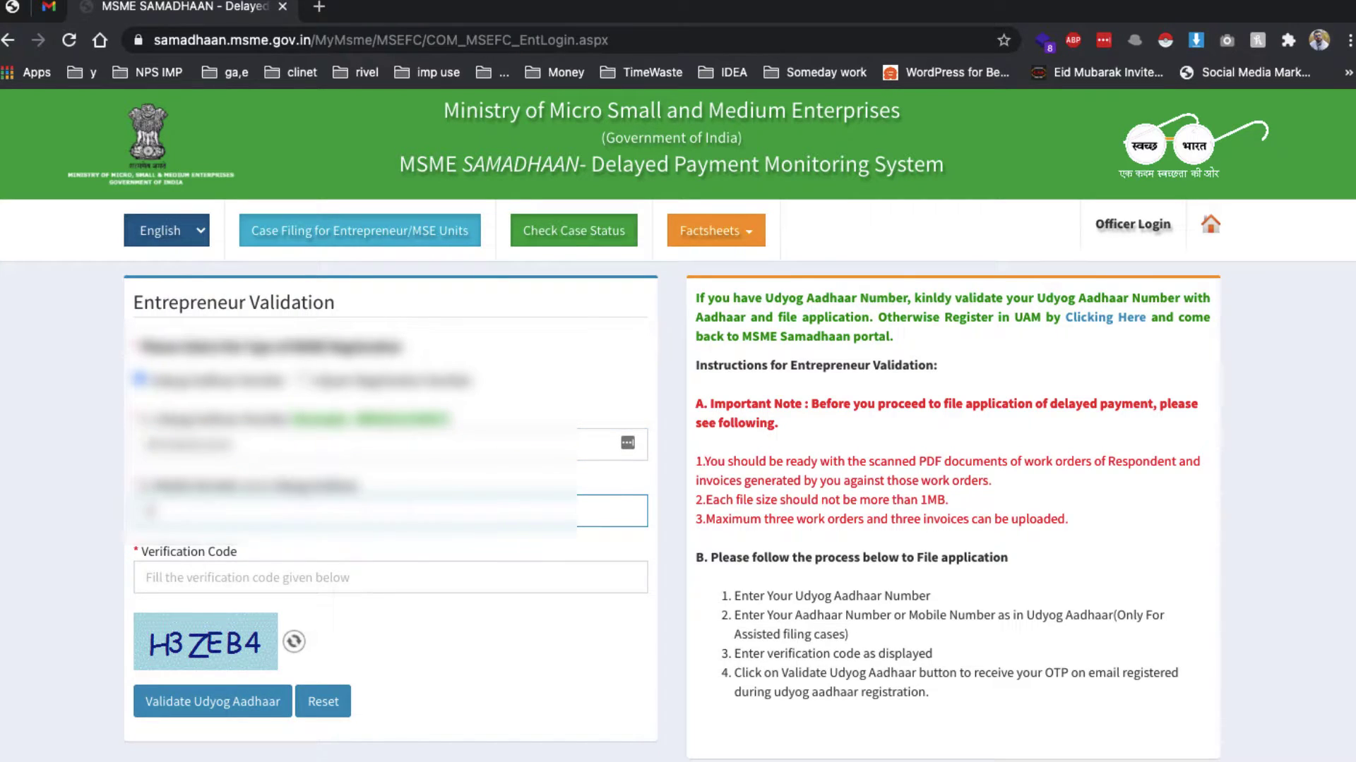
{"action": "type", "text": "***"}
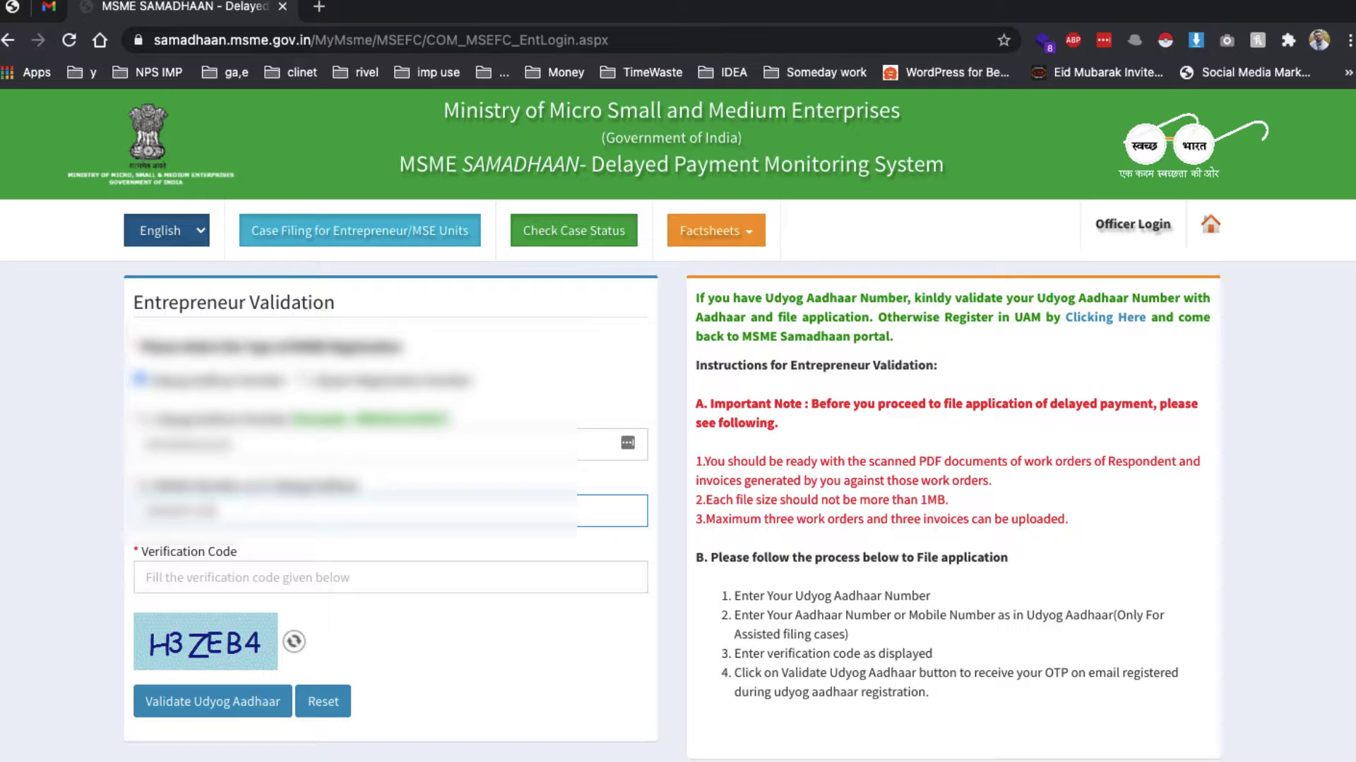
Enter the captcha code and validate the Udyog Aadhaar details to request an OTP
{"action": "left_click", "coordinate": [146, 577]}
{"action": "type", "text": "H"}
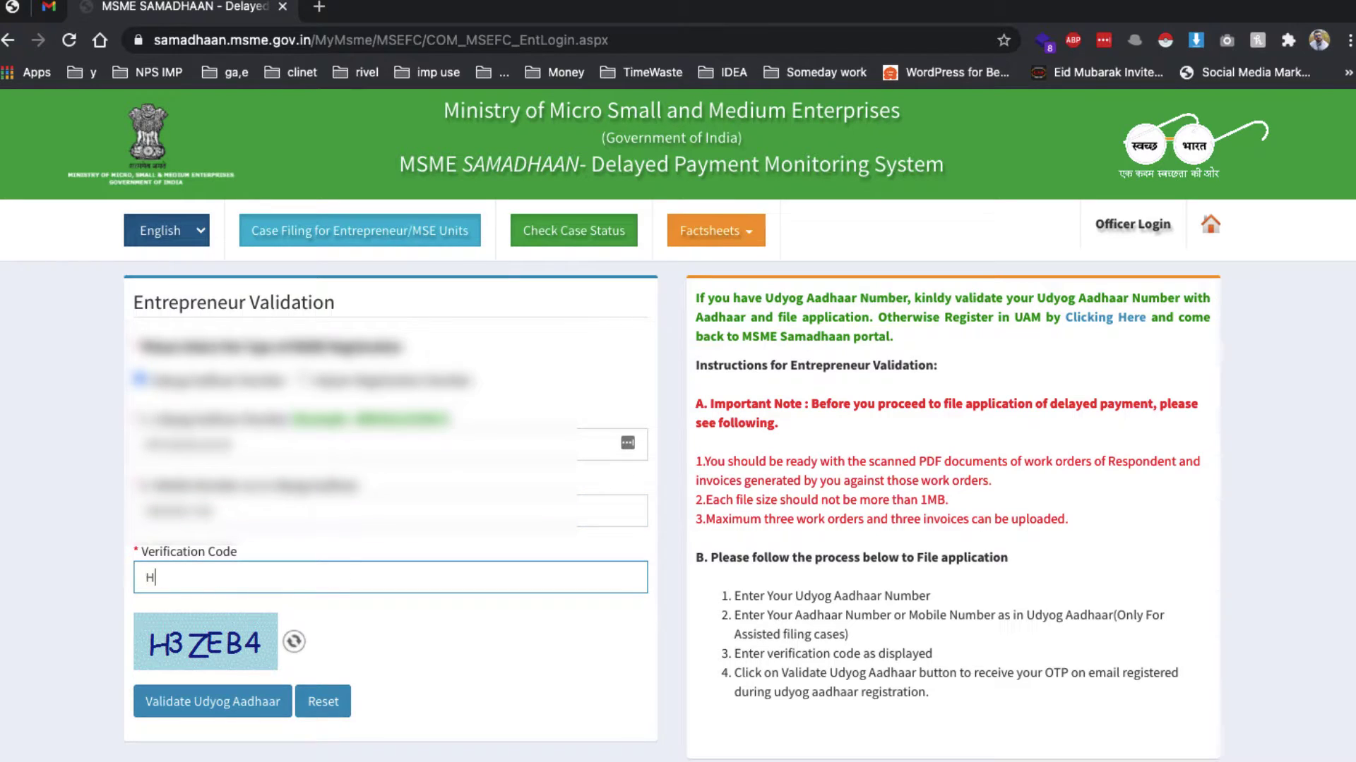
{"action": "type", "text": "3ZEB4"}
{"action": "left_click", "coordinate": [211, 704]}
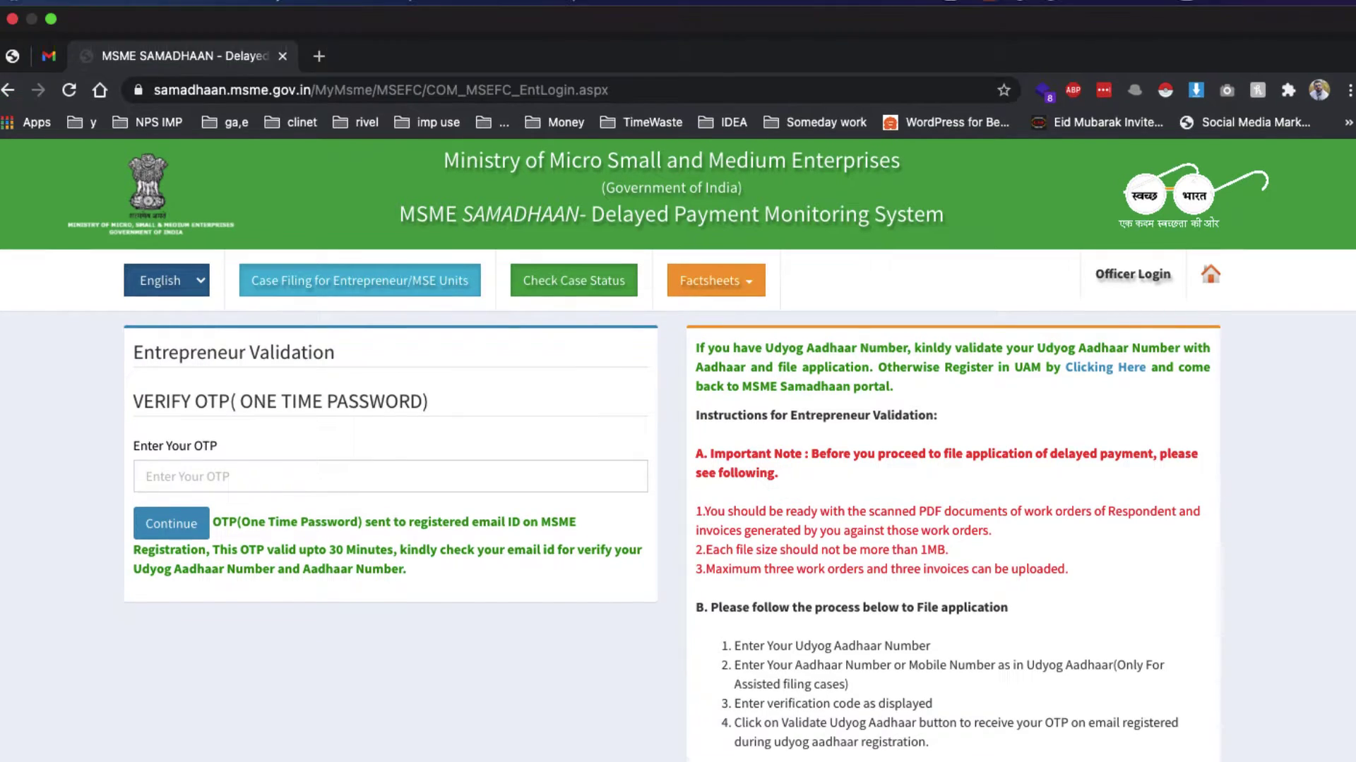
{"action": "left_click", "coordinate": [996, 5]}
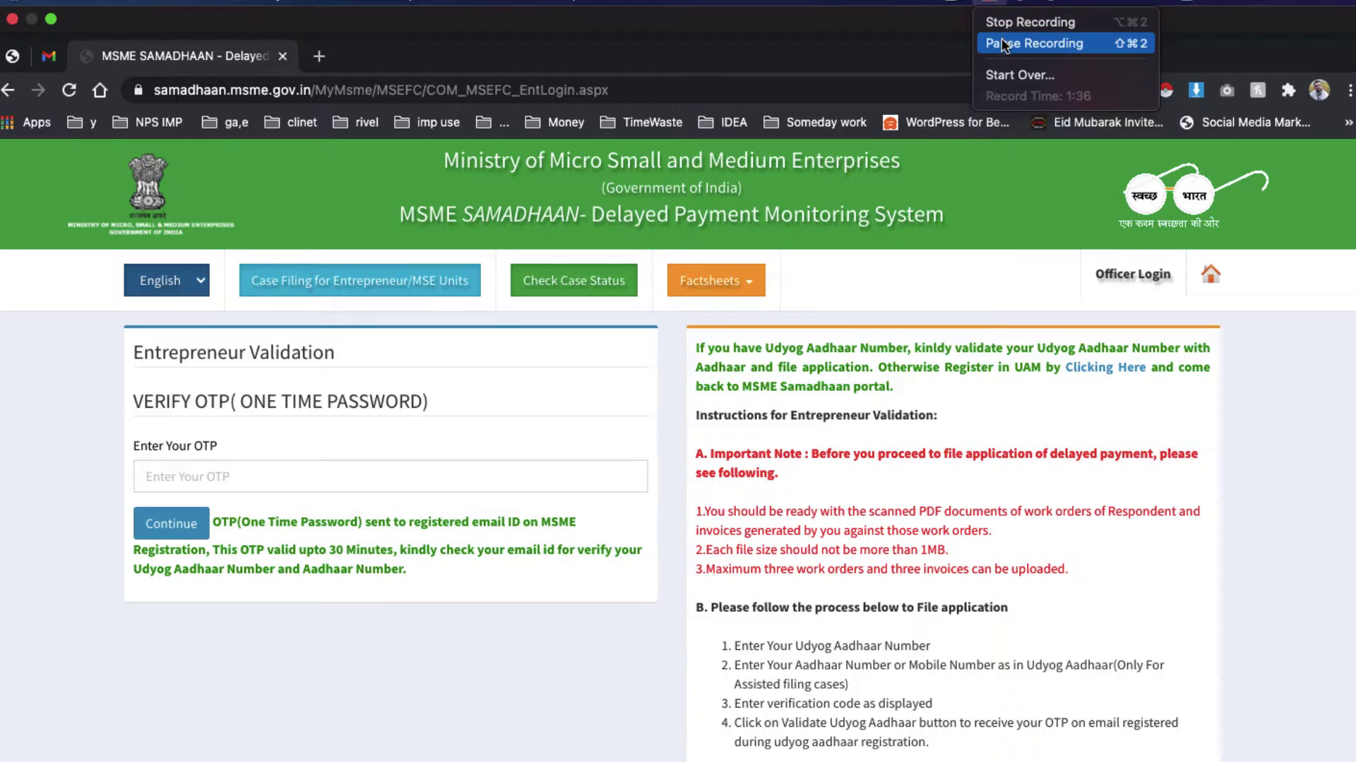
{"action": "left_click", "coordinate": [1002, 43]}
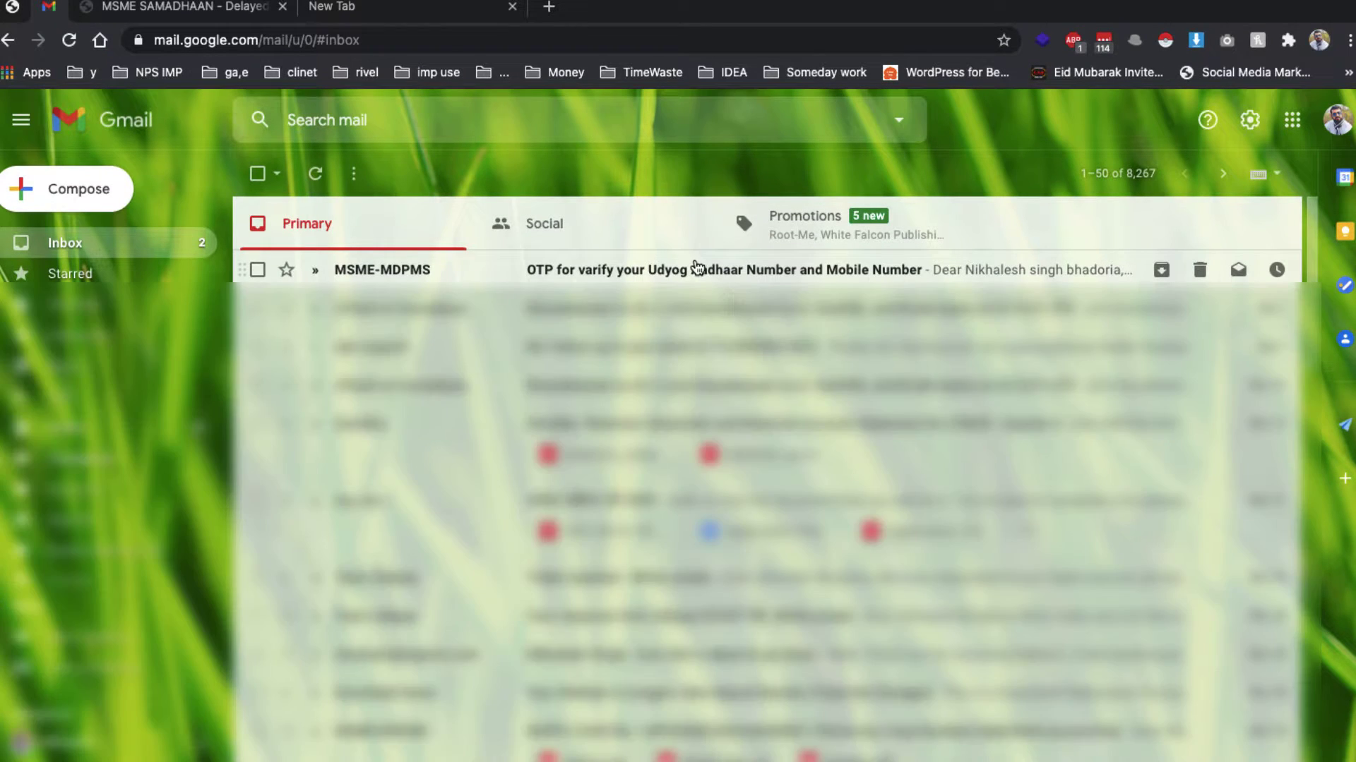
Copy the one-time password from the Gmail verification email into the MSME OTP field
{"action": "left_click", "coordinate": [697, 268]}
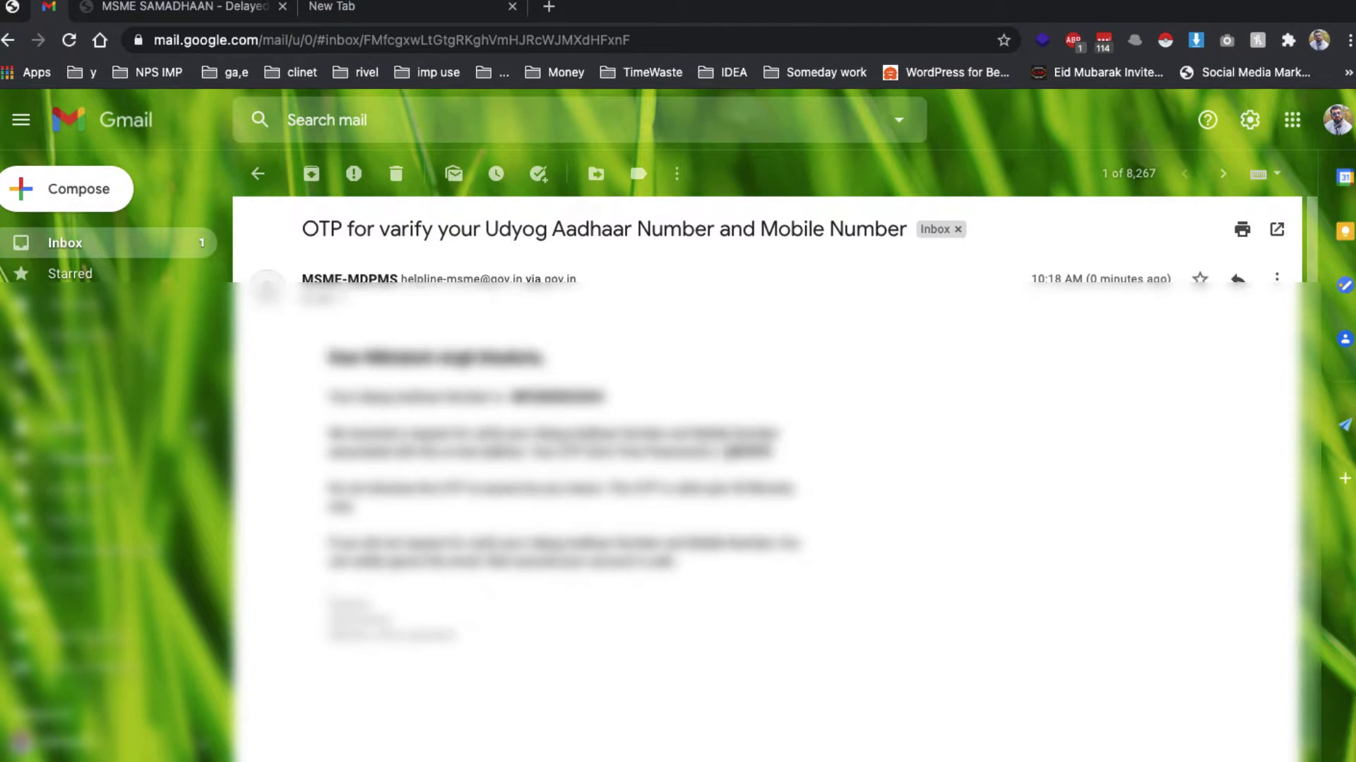
{"action": "left_click", "coordinate": [226, 8]}
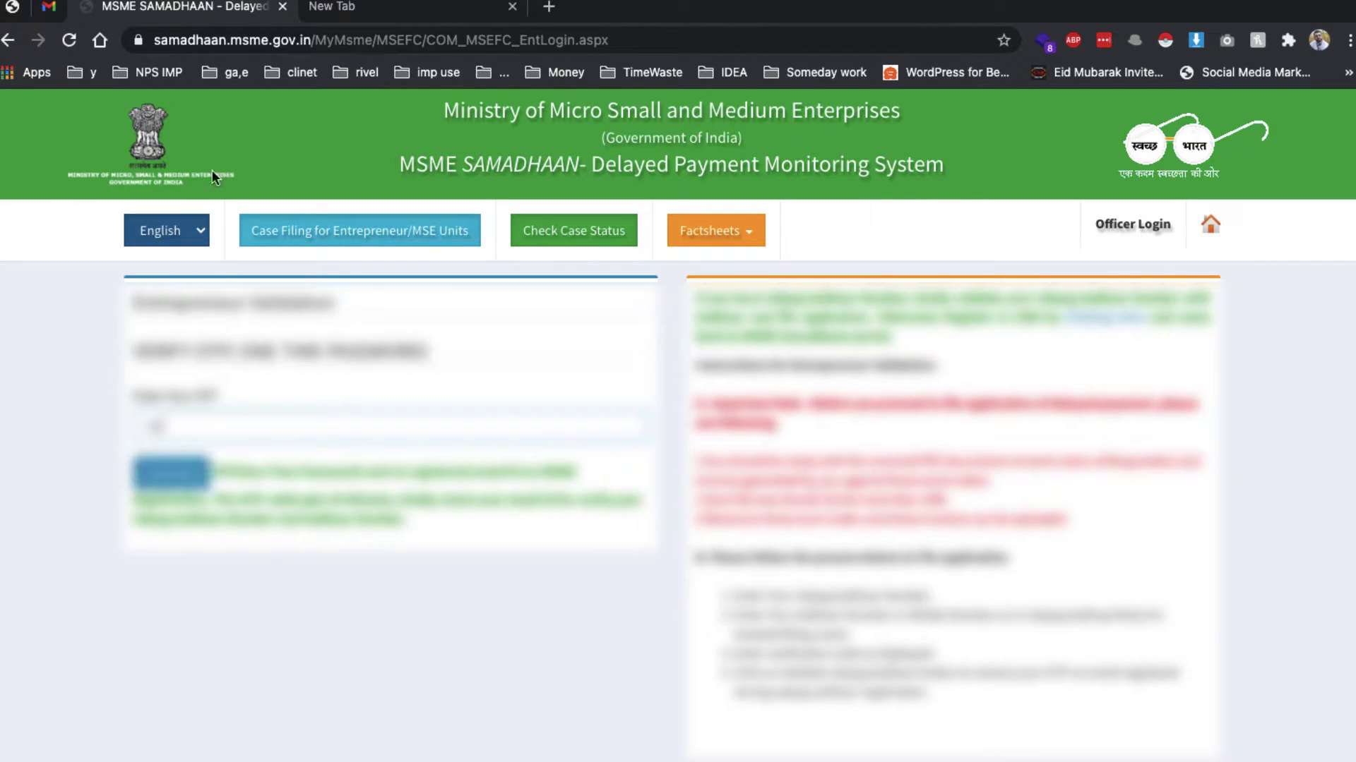
{"action": "left_click", "coordinate": [212, 41]}
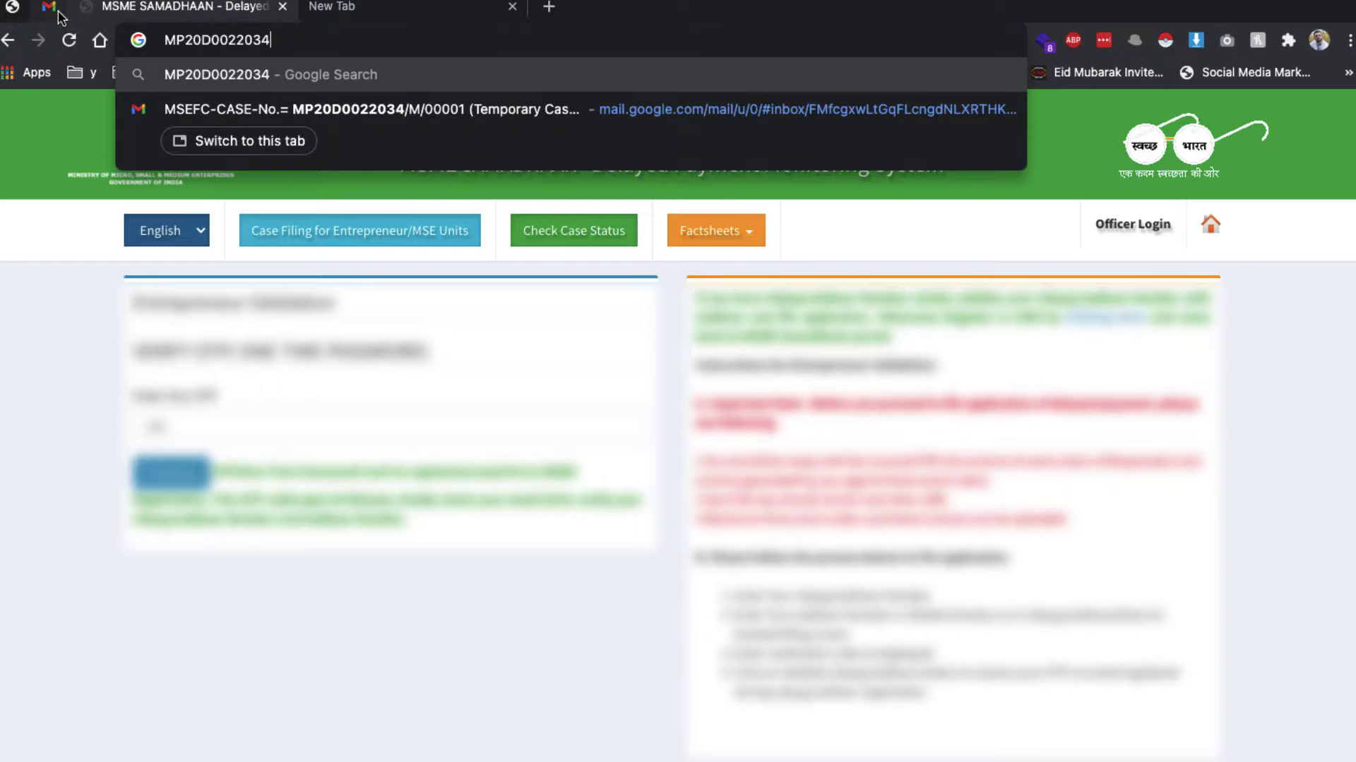
{"action": "left_click", "coordinate": [60, 15]}
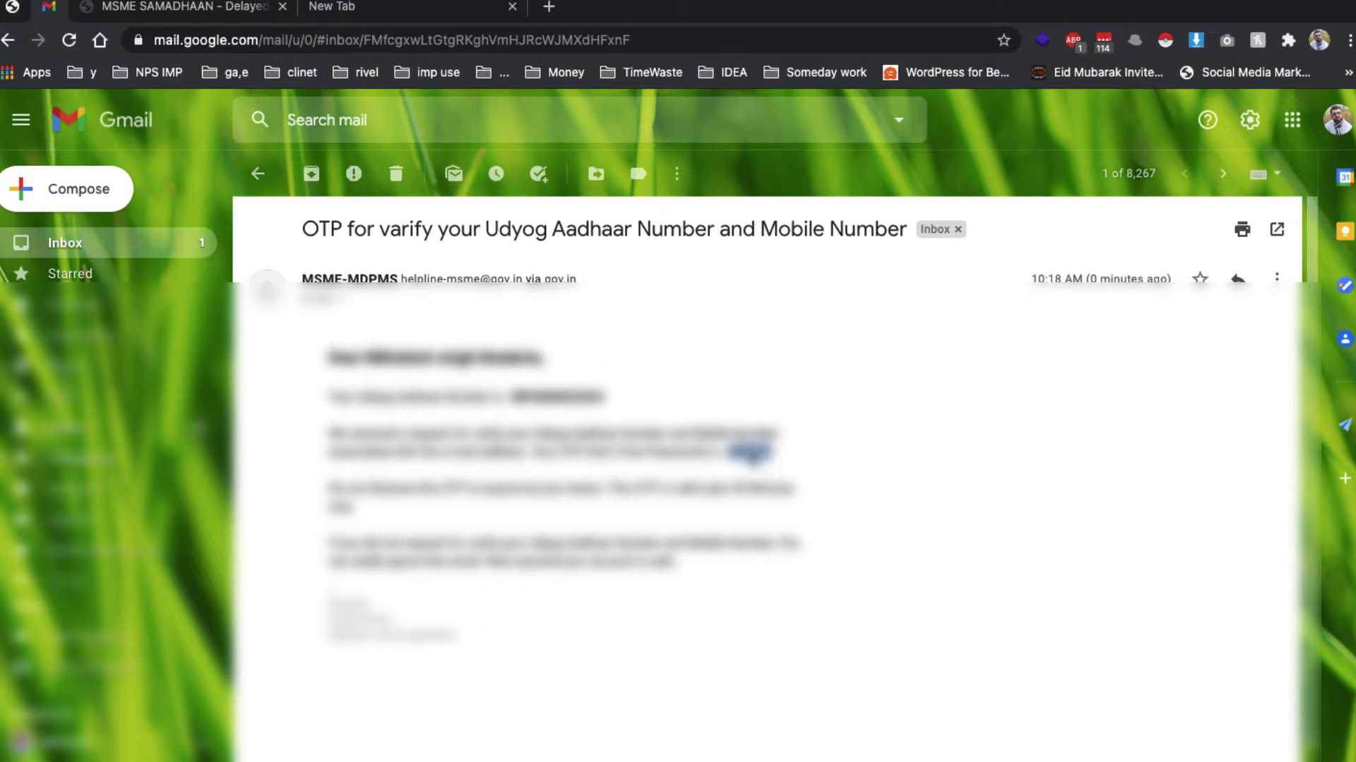
{"action": "right_click", "coordinate": [741, 452]}
{"action": "left_click", "coordinate": [791, 487]}
{"action": "left_click", "coordinate": [236, 10]}
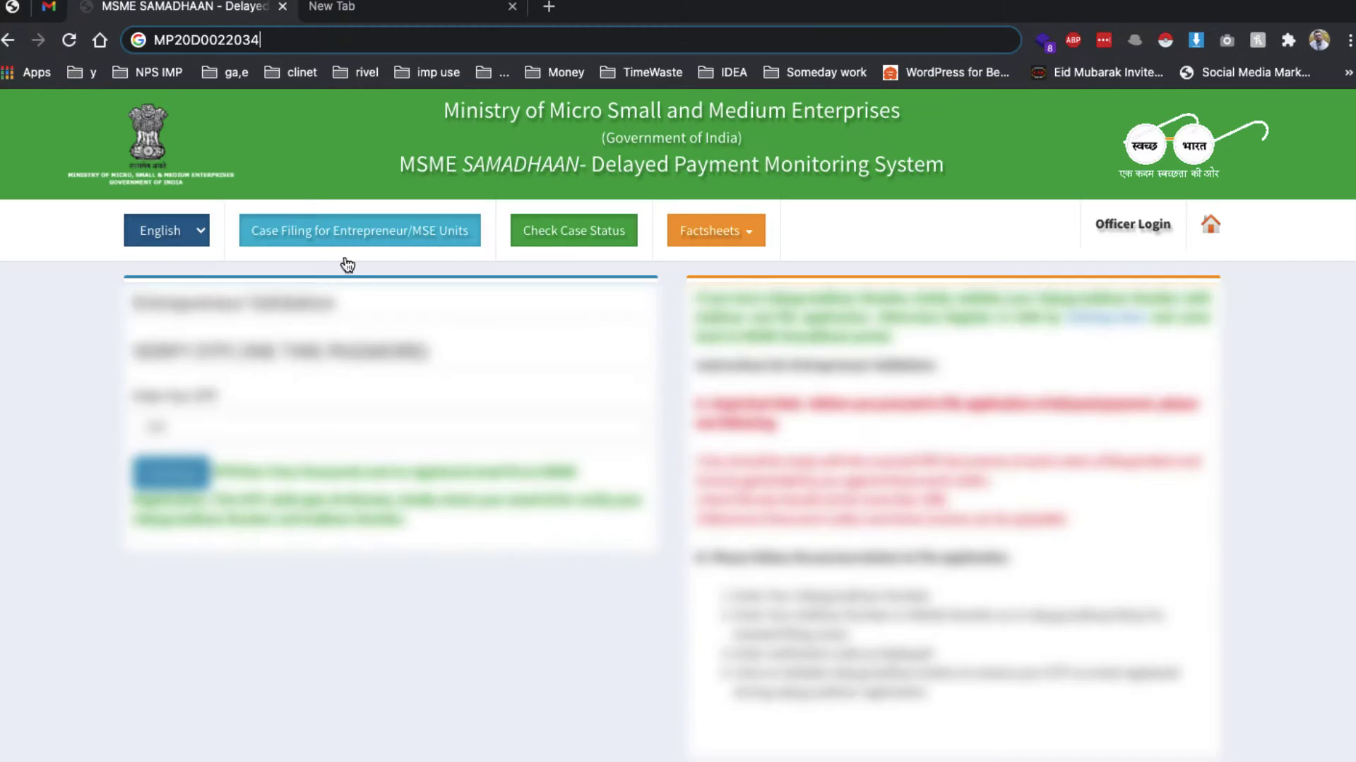
{"action": "left_click", "coordinate": [290, 427]}
Paste the OTP to log in and start a new Application Entry
{"action": "key", "text": "super+v"}
{"action": "left_click", "coordinate": [172, 473]}
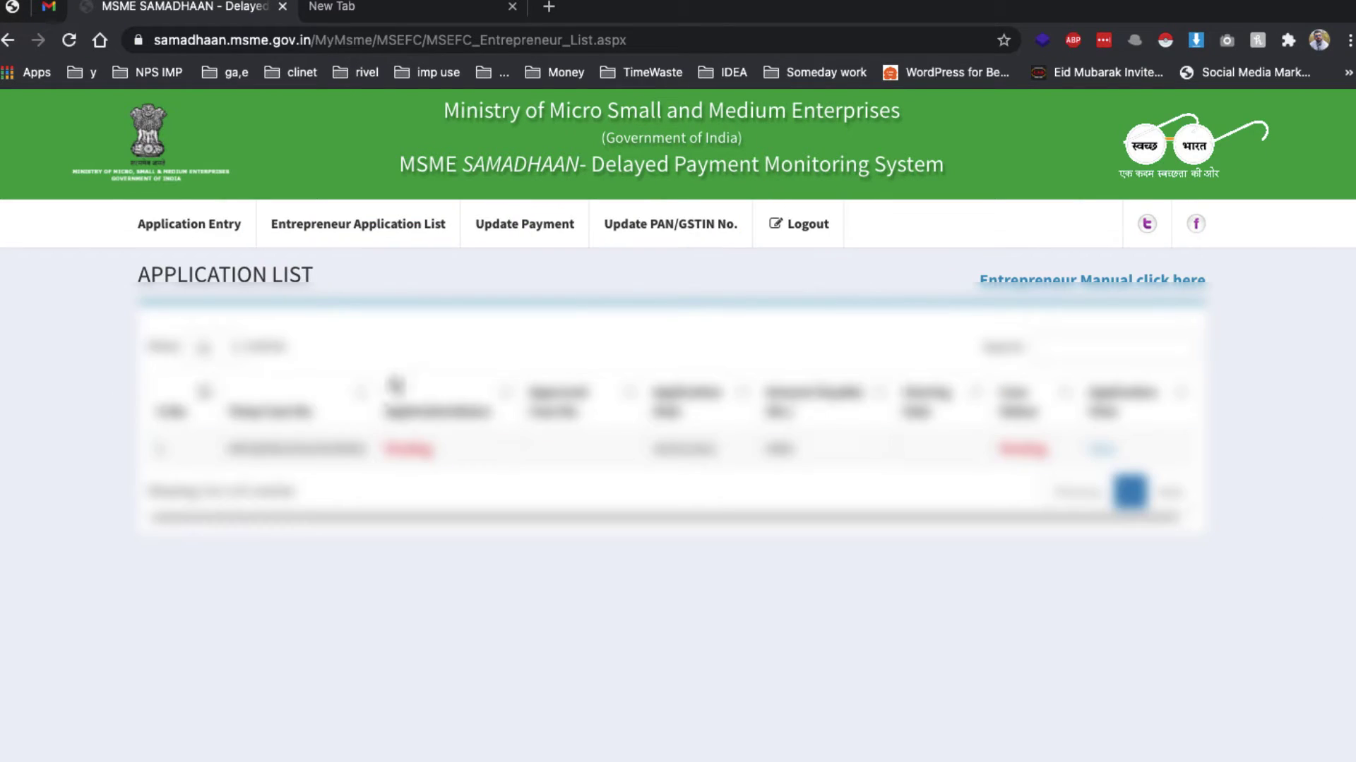
{"action": "left_click", "coordinate": [209, 227]}
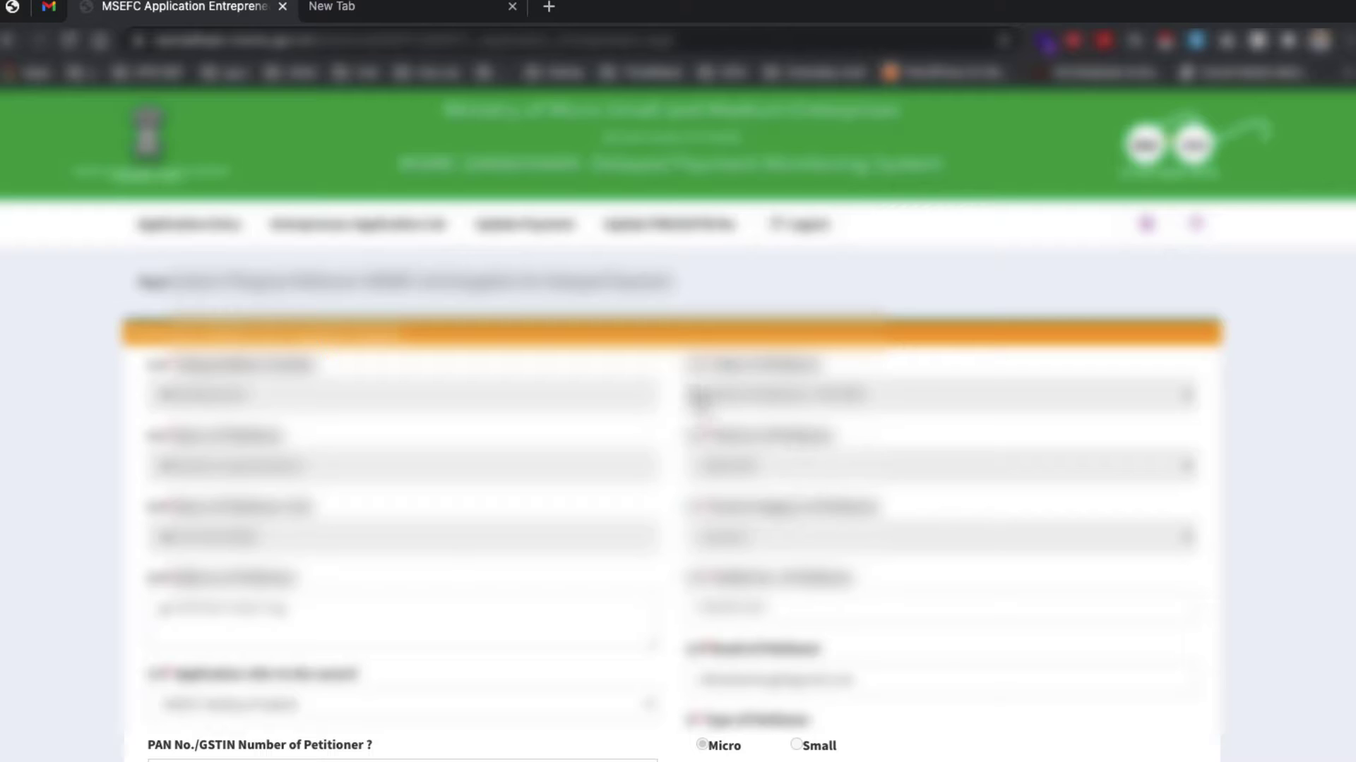
Bring up the Category of Respondent choices in Respondent (Buyer) Details
{"action": "scroll", "coordinate": [694, 395], "scroll_direction": "down", "scroll_amount": 4}
{"action": "scroll", "coordinate": [693, 396], "scroll_direction": "down", "scroll_amount": 2}
{"action": "scroll", "coordinate": [611, 363], "scroll_direction": "down", "scroll_amount": 1}
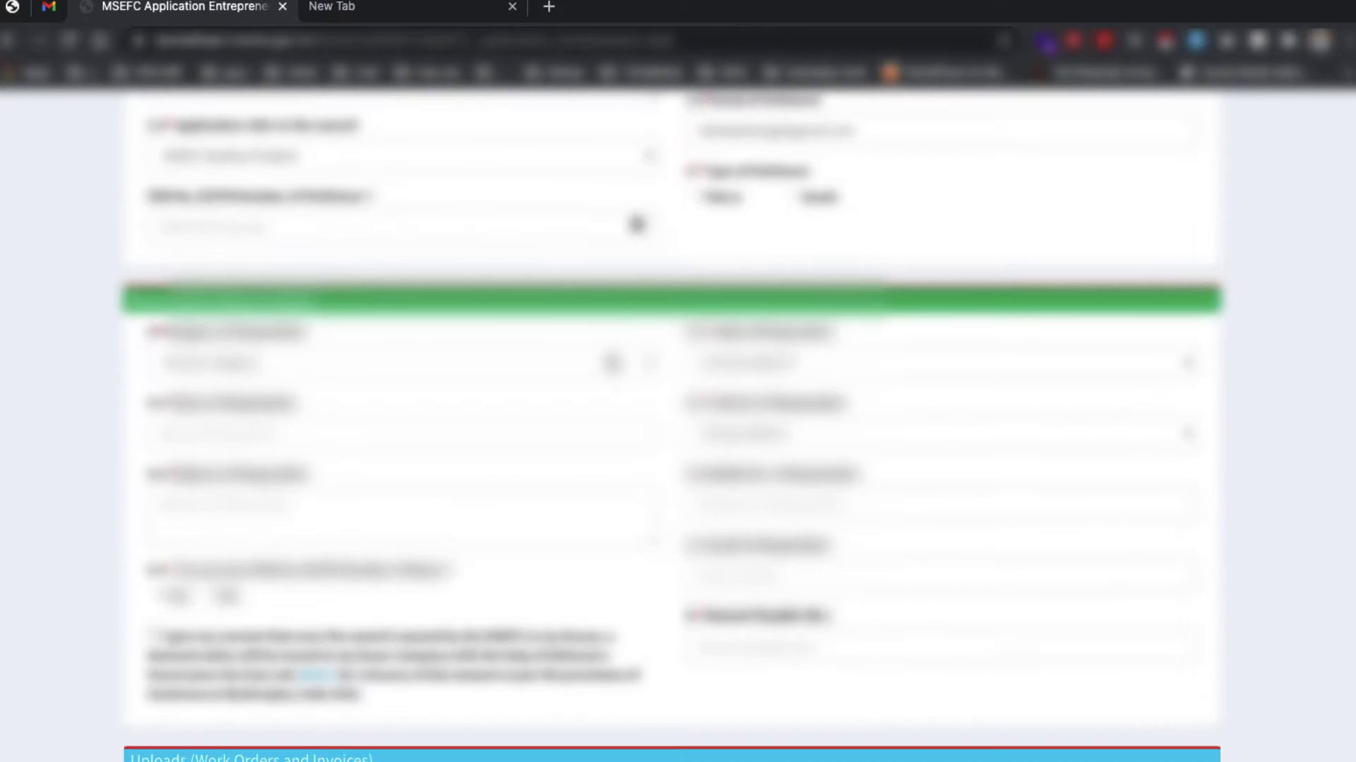
{"action": "left_click", "coordinate": [554, 375]}
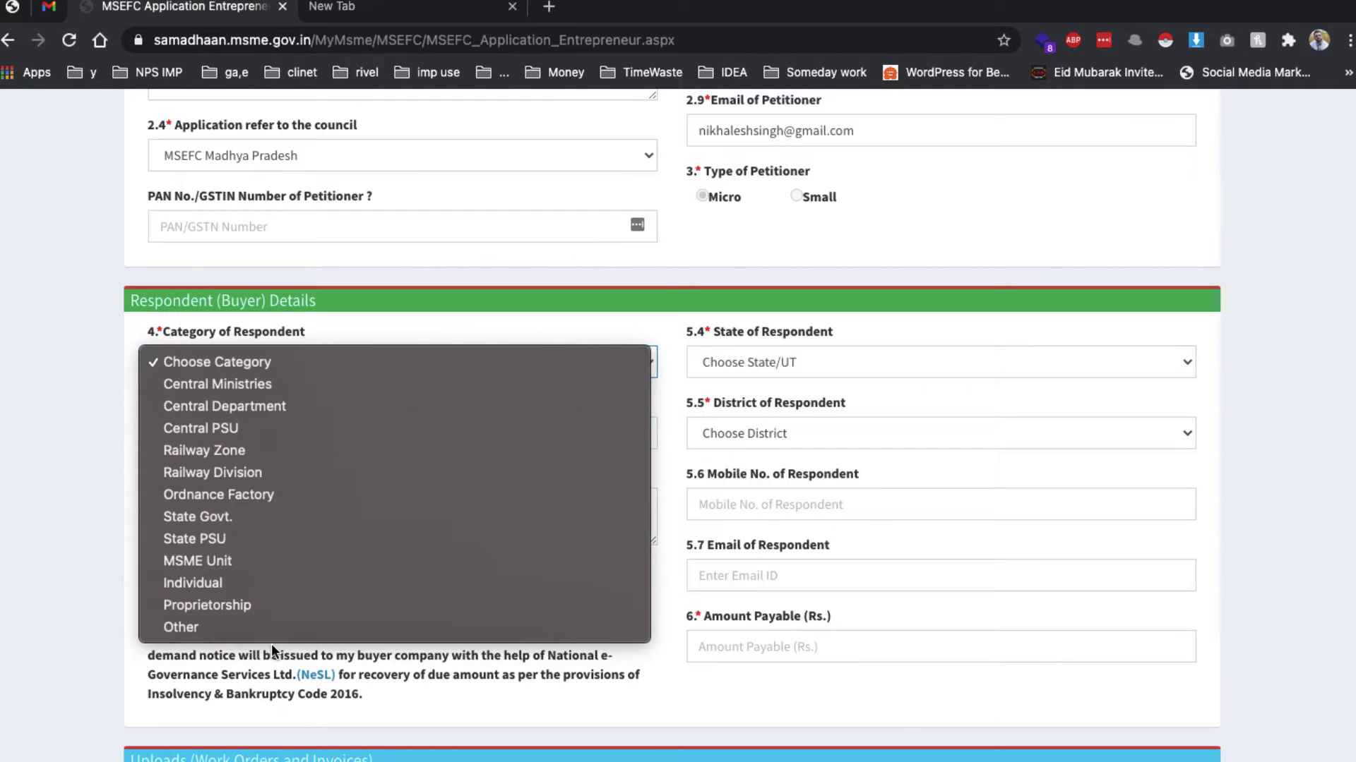
Set the respondent category to Proprietorship and the state to Madhya Pradesh
{"action": "left_click", "coordinate": [218, 602]}
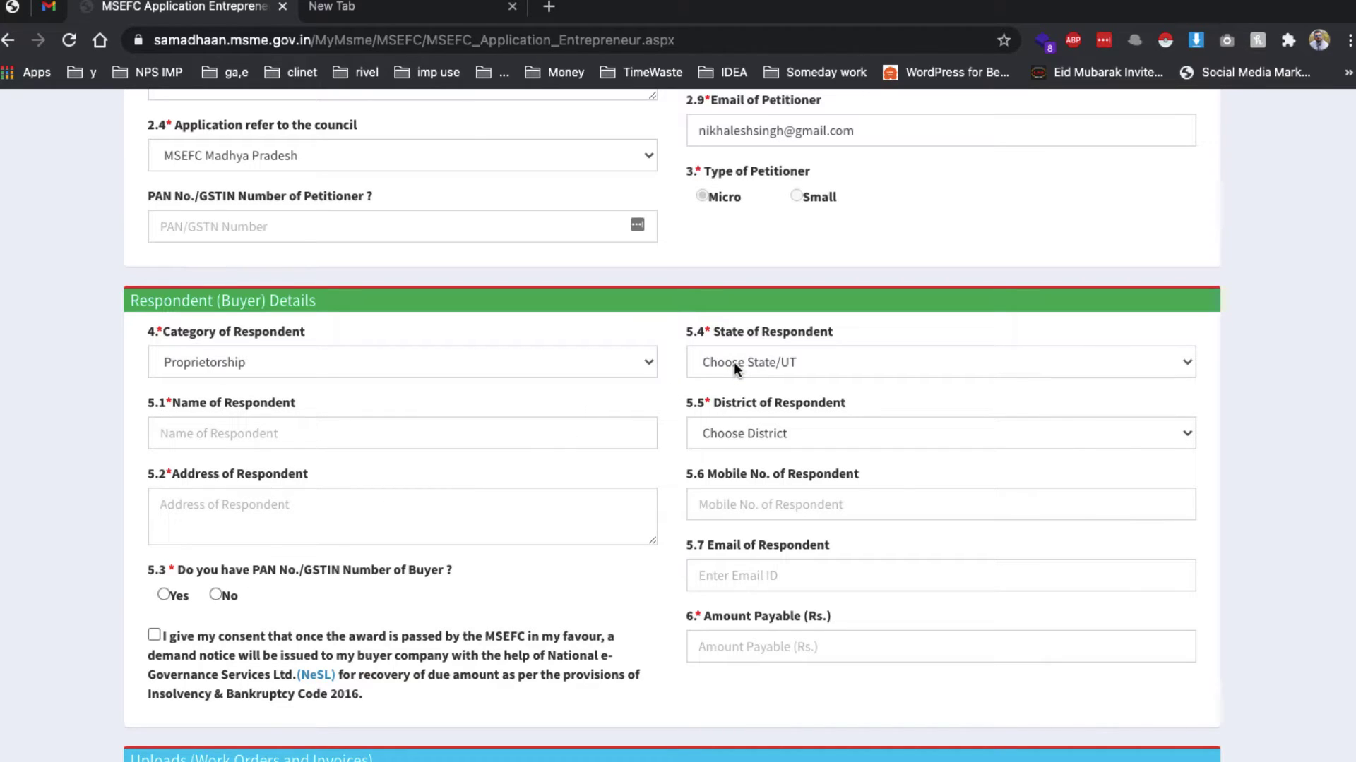
{"action": "left_click", "coordinate": [640, 363]}
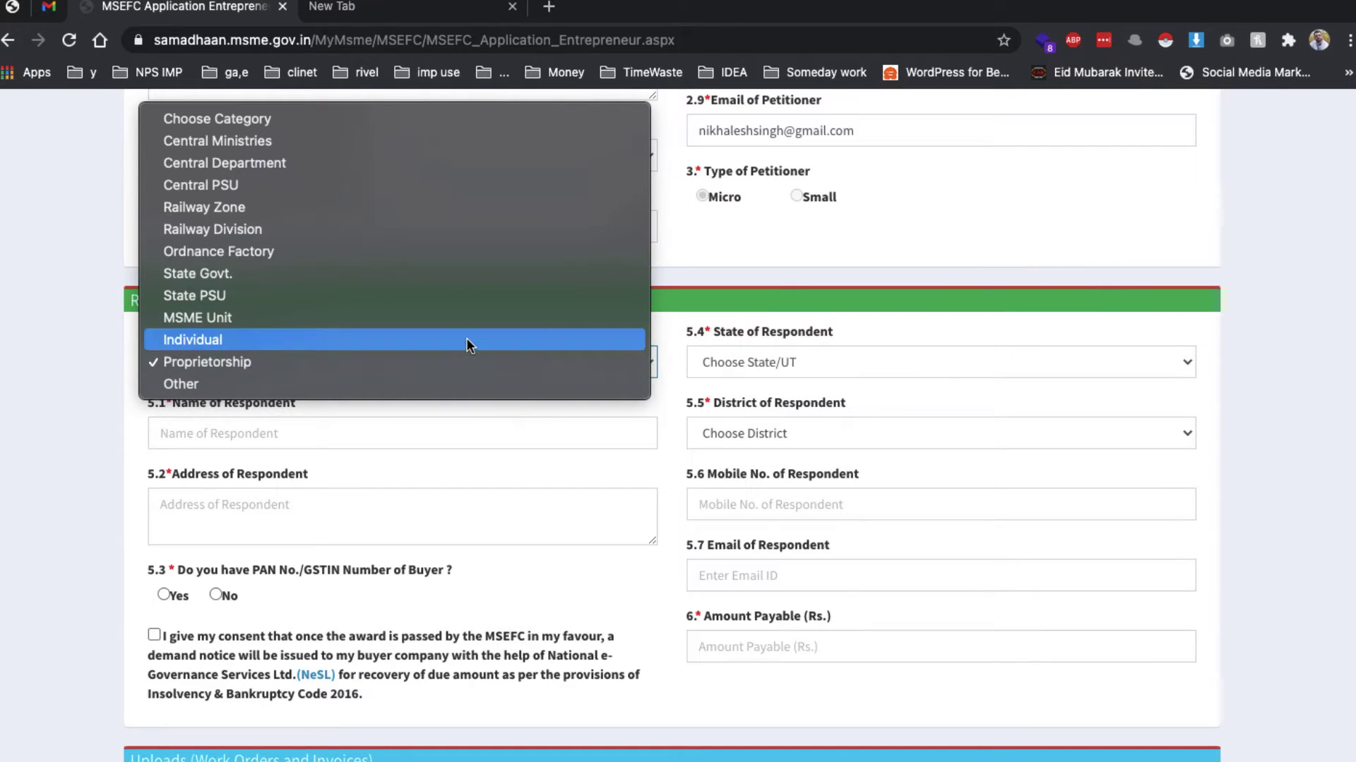
{"action": "left_click", "coordinate": [951, 399]}
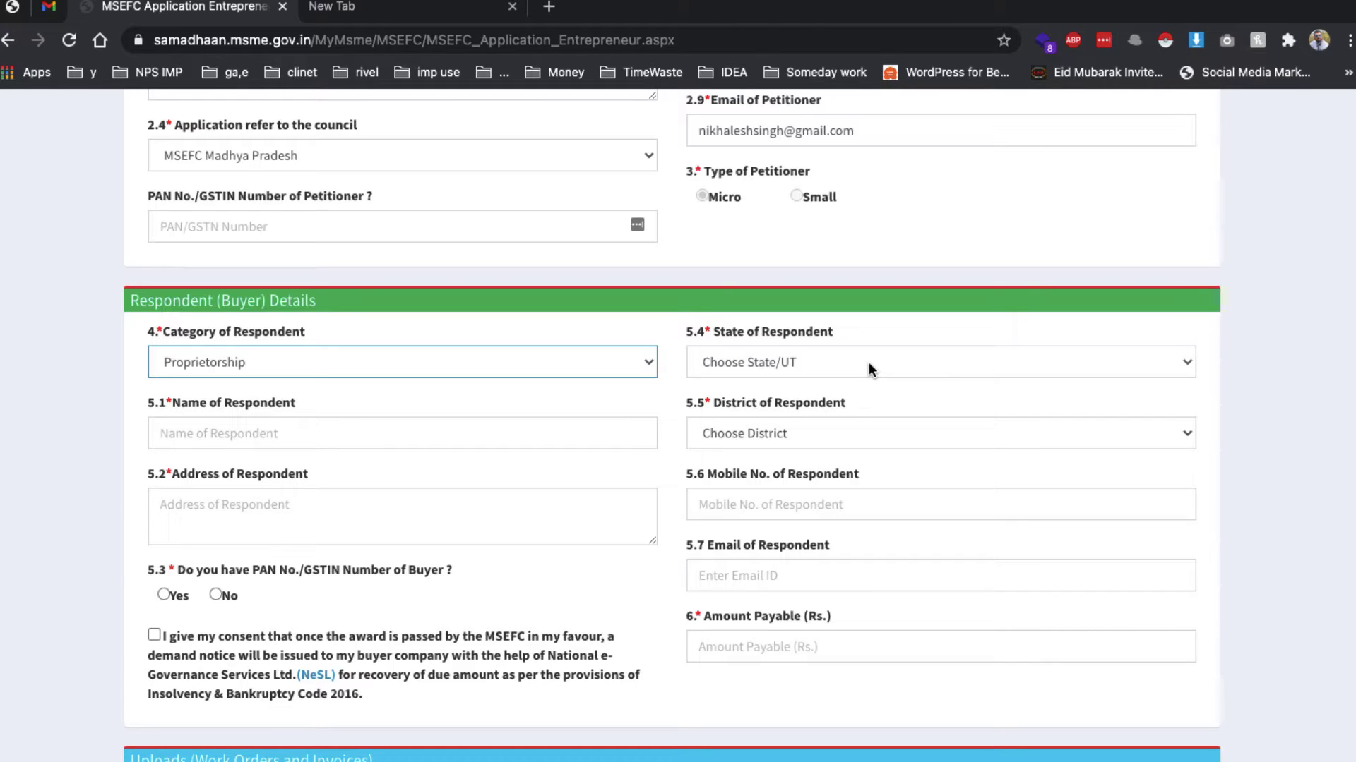
{"action": "left_click", "coordinate": [869, 363]}
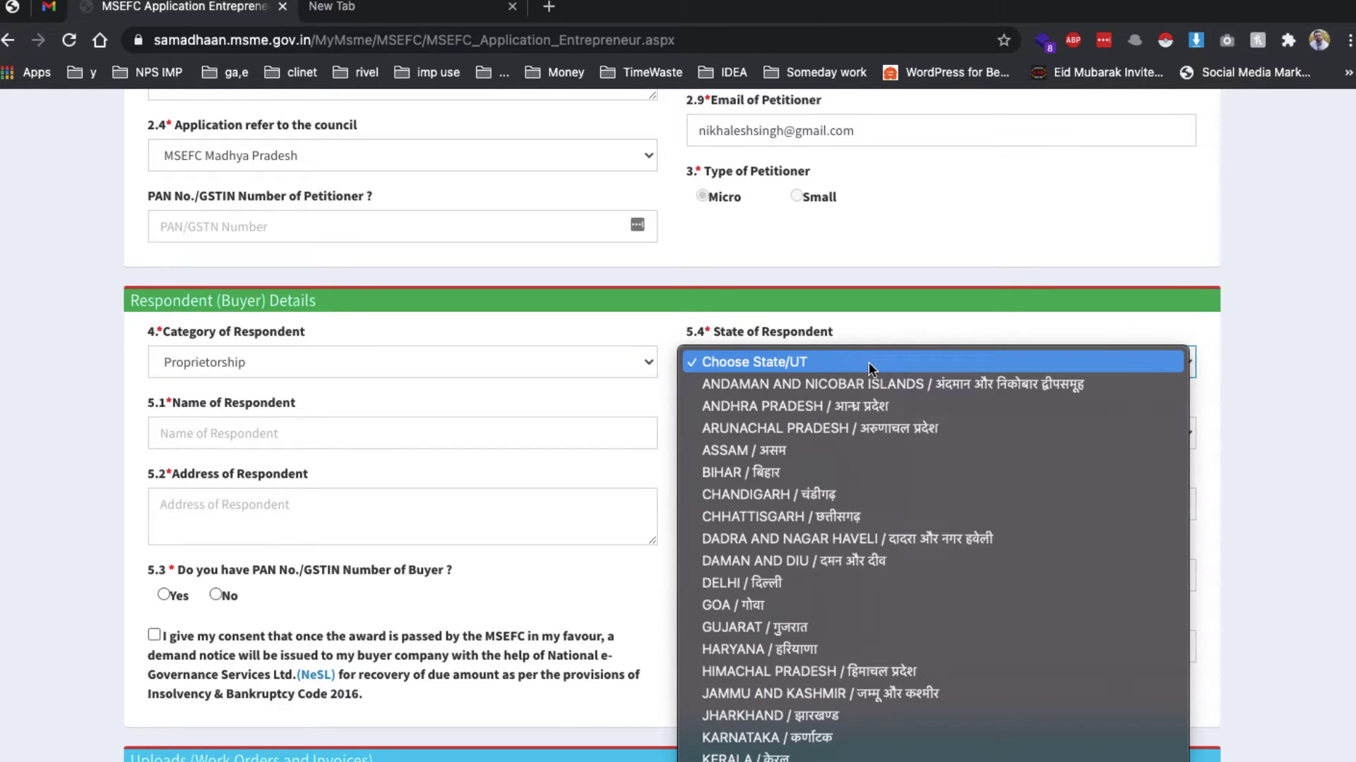
{"action": "scroll", "coordinate": [850, 684], "scroll_direction": "down", "scroll_amount": 1}
{"action": "scroll", "coordinate": [850, 683], "scroll_direction": "down", "scroll_amount": 3}
{"action": "left_click", "coordinate": [849, 683]}
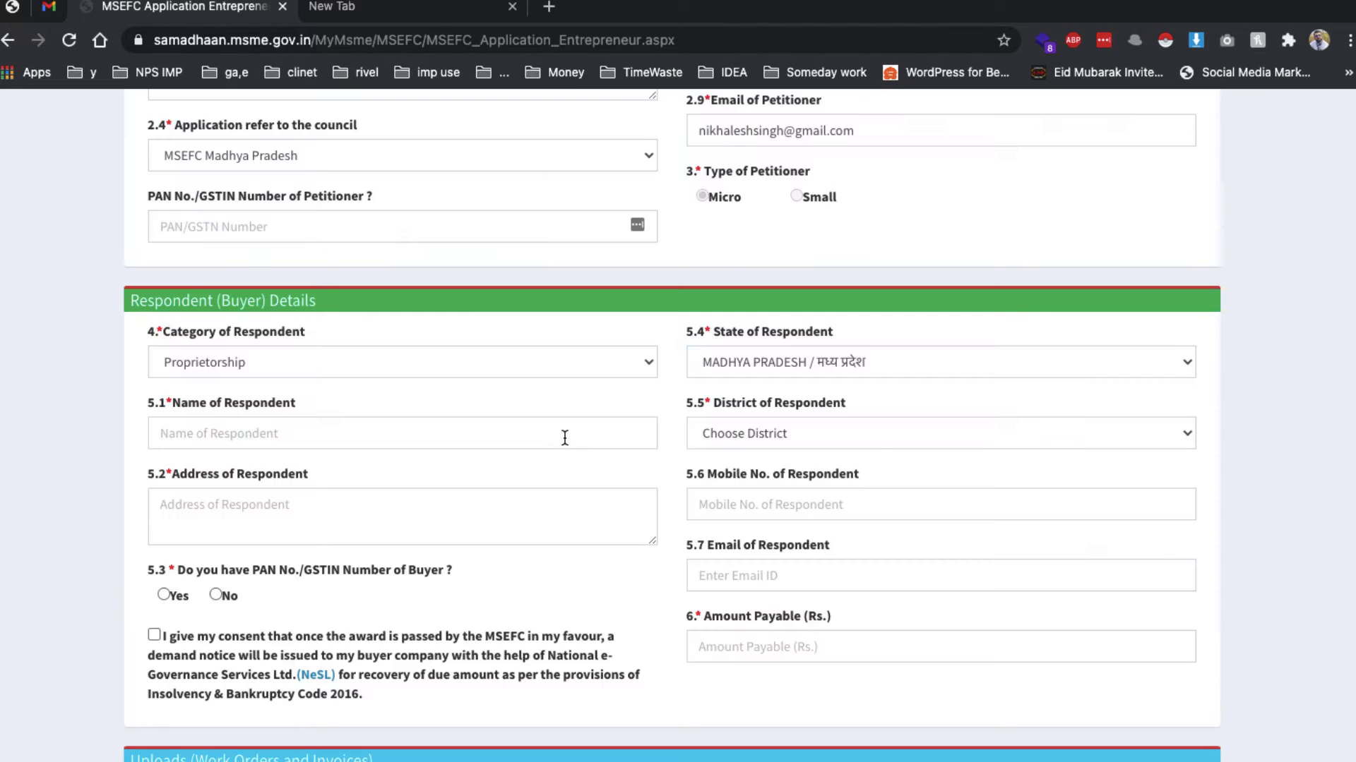
Enter the respondent's name, choose district Gwalior, and set the address to 'dsd'
{"action": "left_click", "coordinate": [564, 438]}
{"action": "type", "text": "demo singh"}
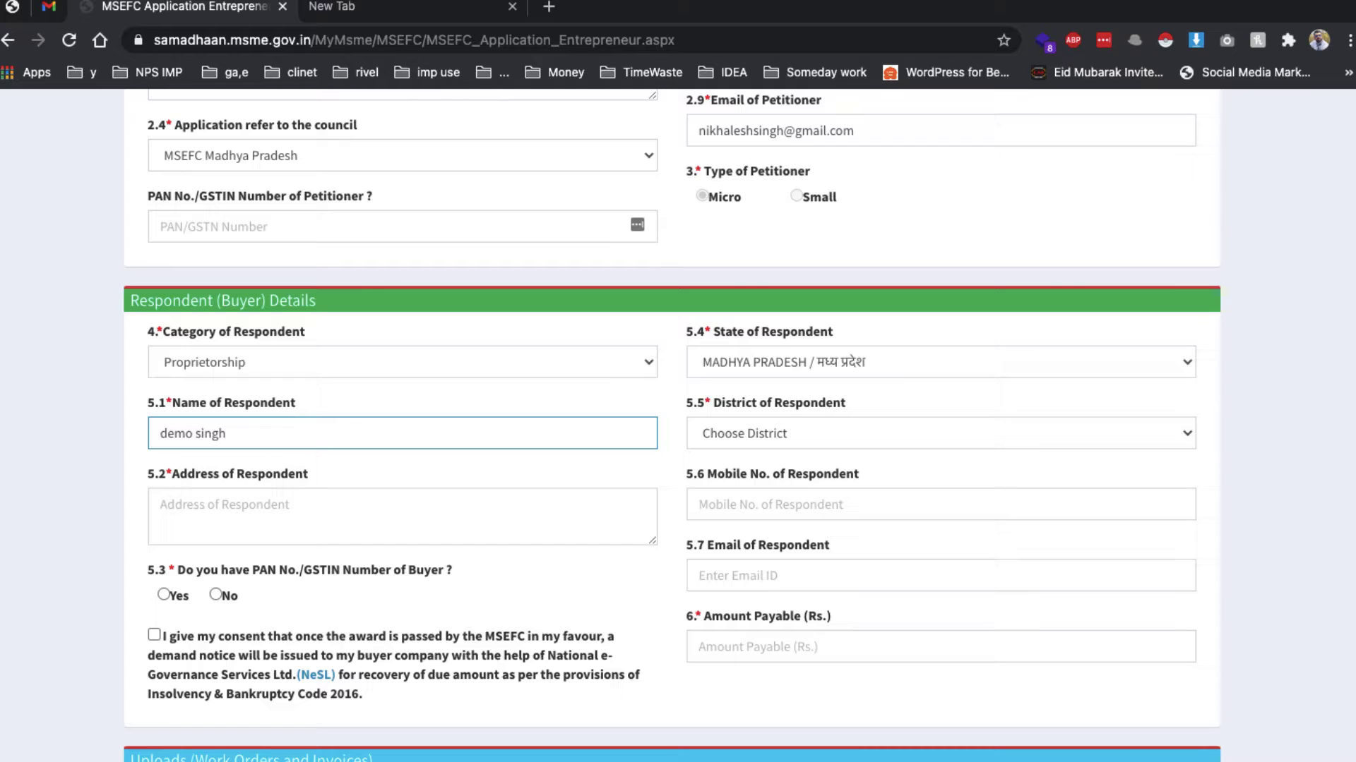
{"action": "key", "text": "Tab"}
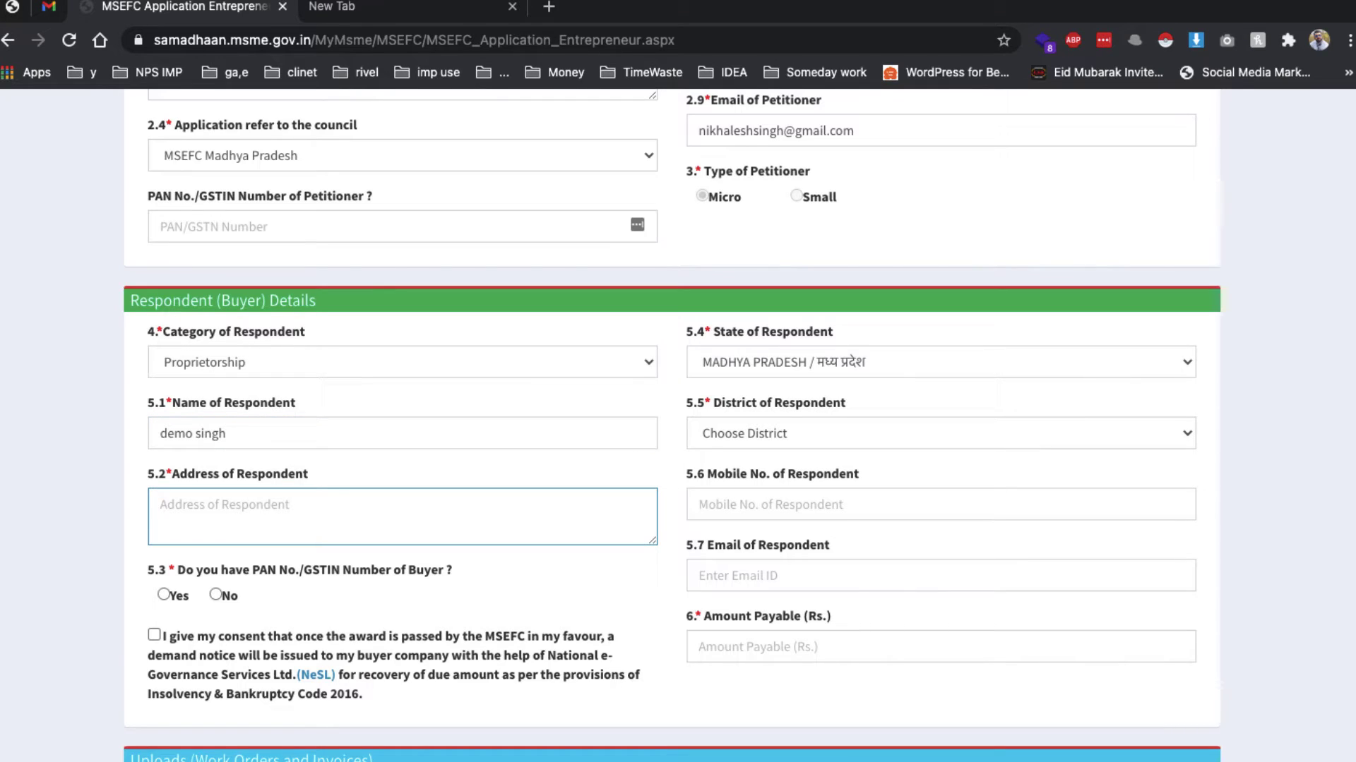
{"action": "left_click", "coordinate": [958, 424]}
{"action": "scroll", "coordinate": [958, 426], "scroll_direction": "down", "scroll_amount": 2}
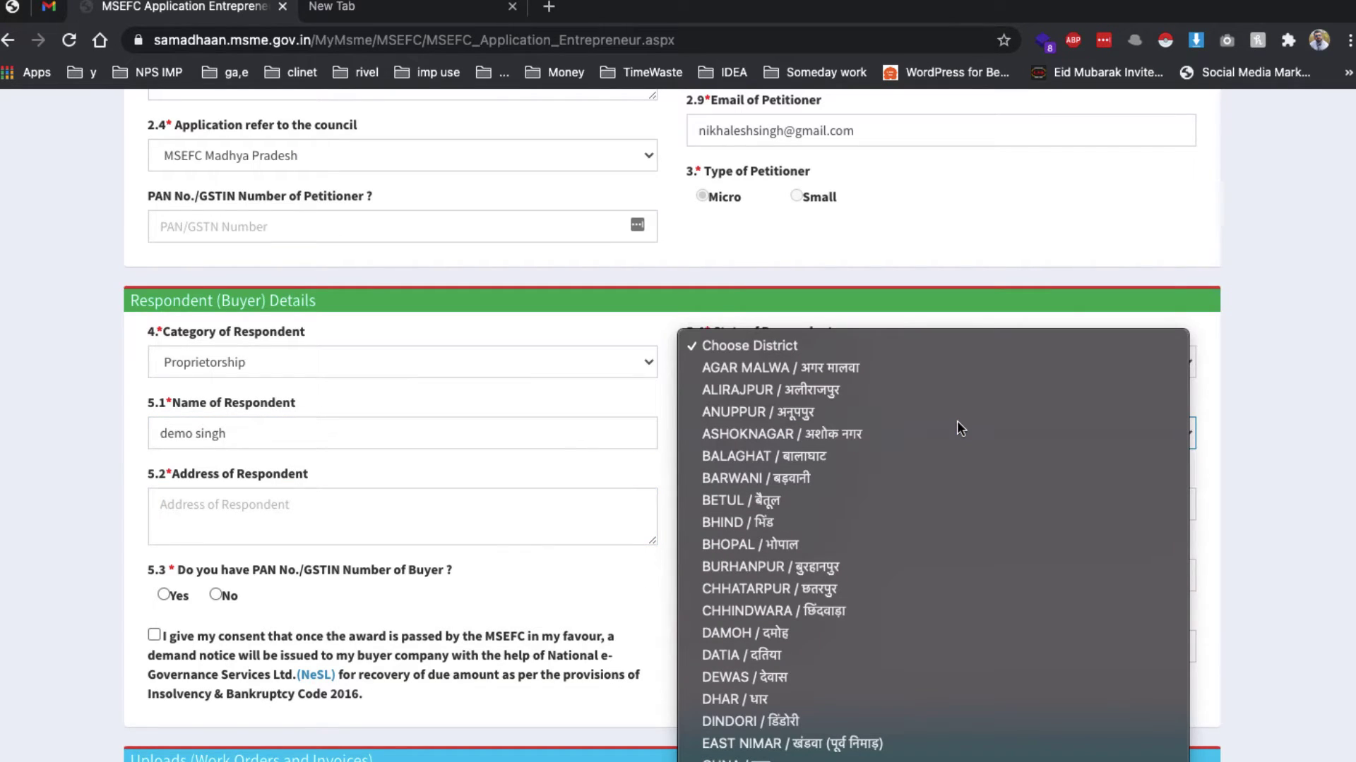
{"action": "type", "text": "gw"}
{"action": "key", "text": "Return"}
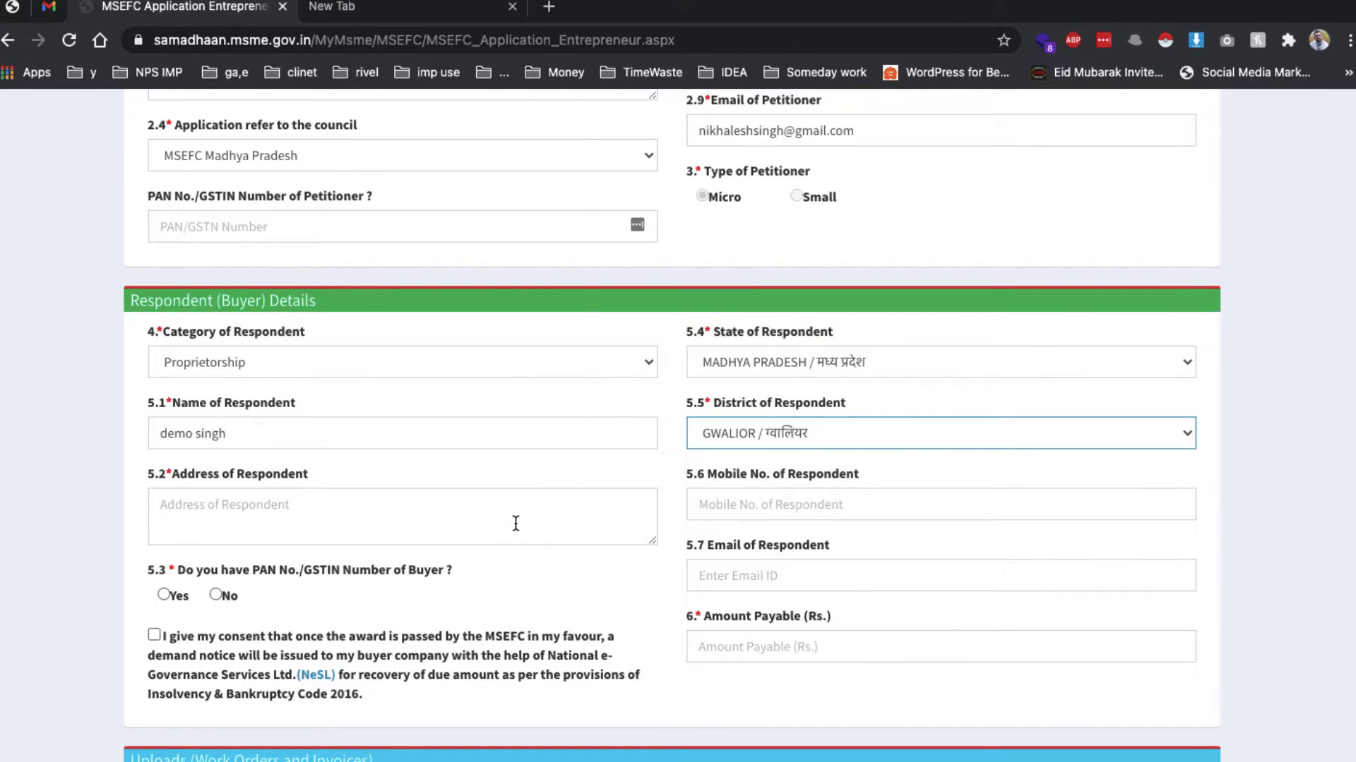
{"action": "left_click", "coordinate": [515, 523]}
{"action": "type", "text": "d"}
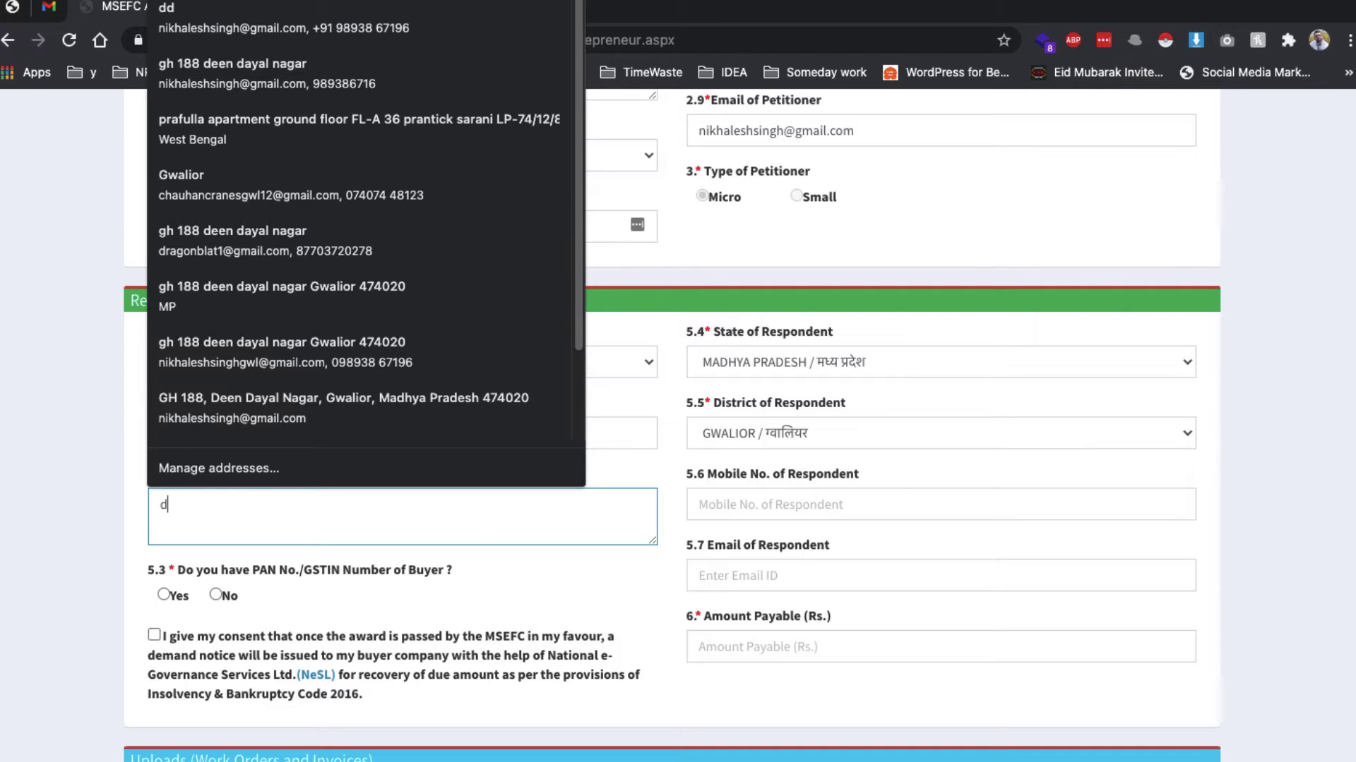
{"action": "type", "text": "sd"}
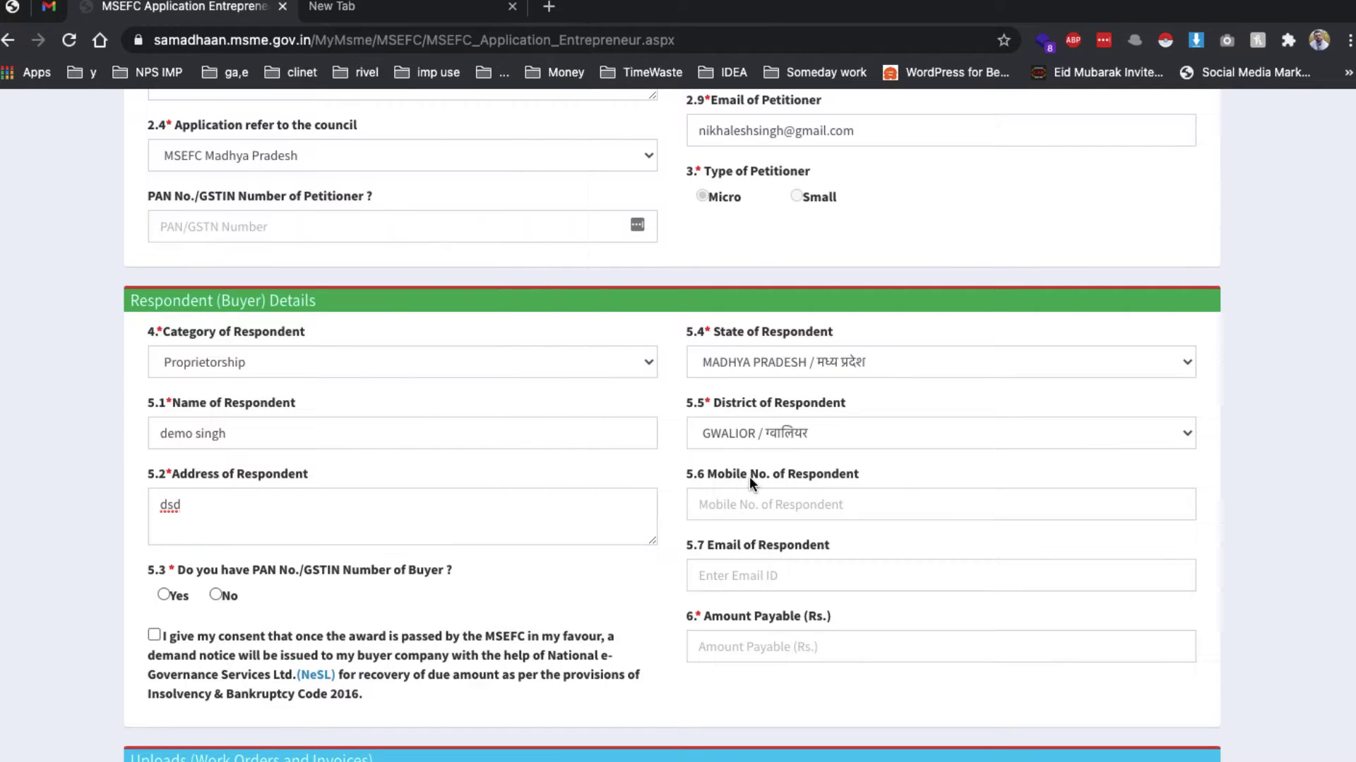
Enter a valid 10-digit mobile number for the respondent
{"action": "left_click", "coordinate": [751, 497]}
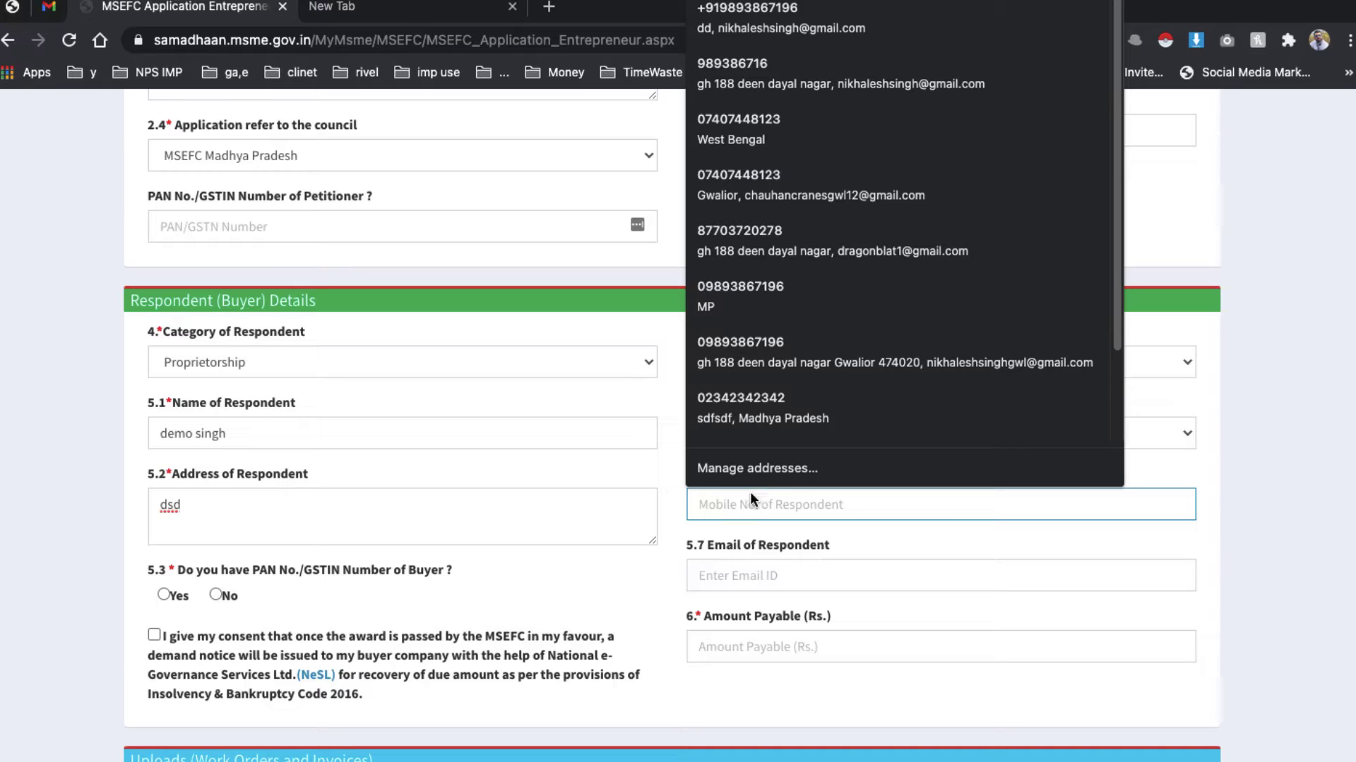
{"action": "left_click", "coordinate": [736, 396]}
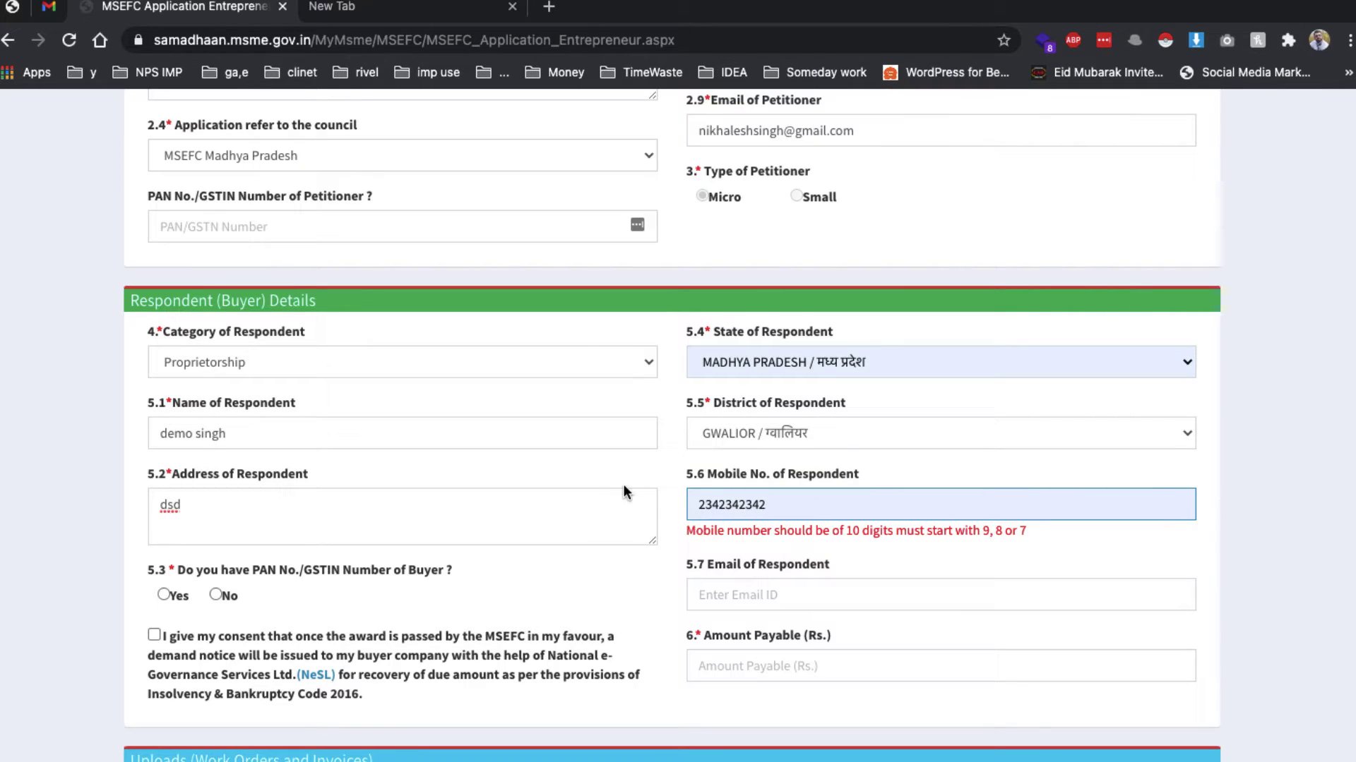
{"action": "double_click", "coordinate": [716, 501]}
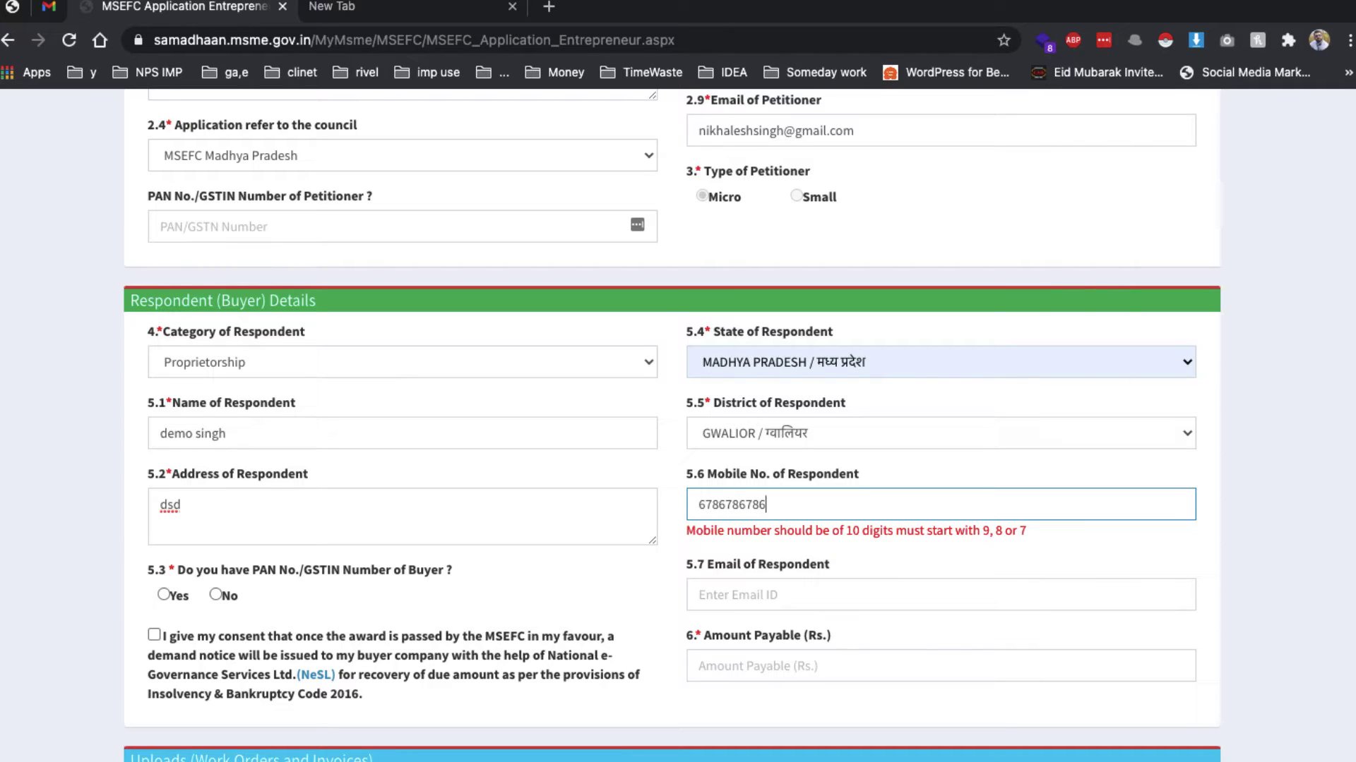
{"action": "key", "text": "BackSpace"}
{"action": "double_click", "coordinate": [761, 518]}
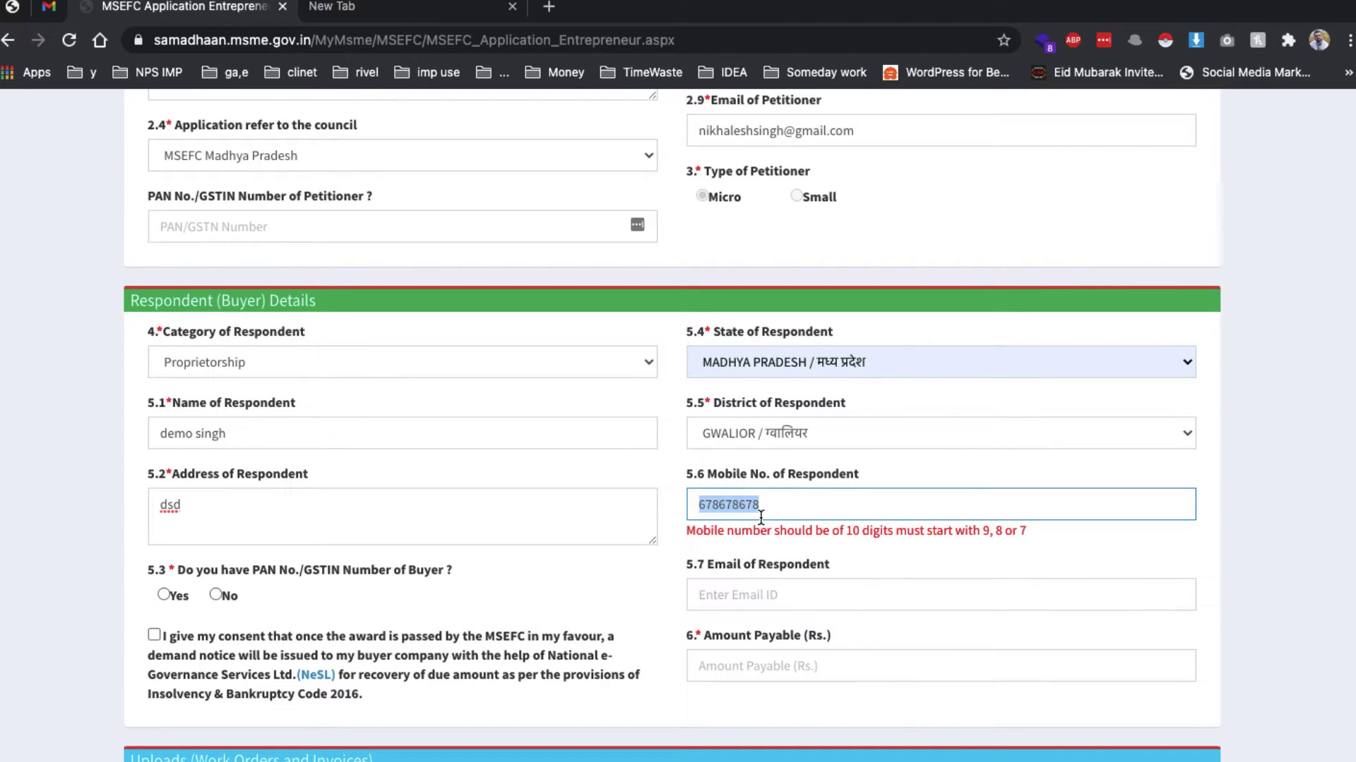
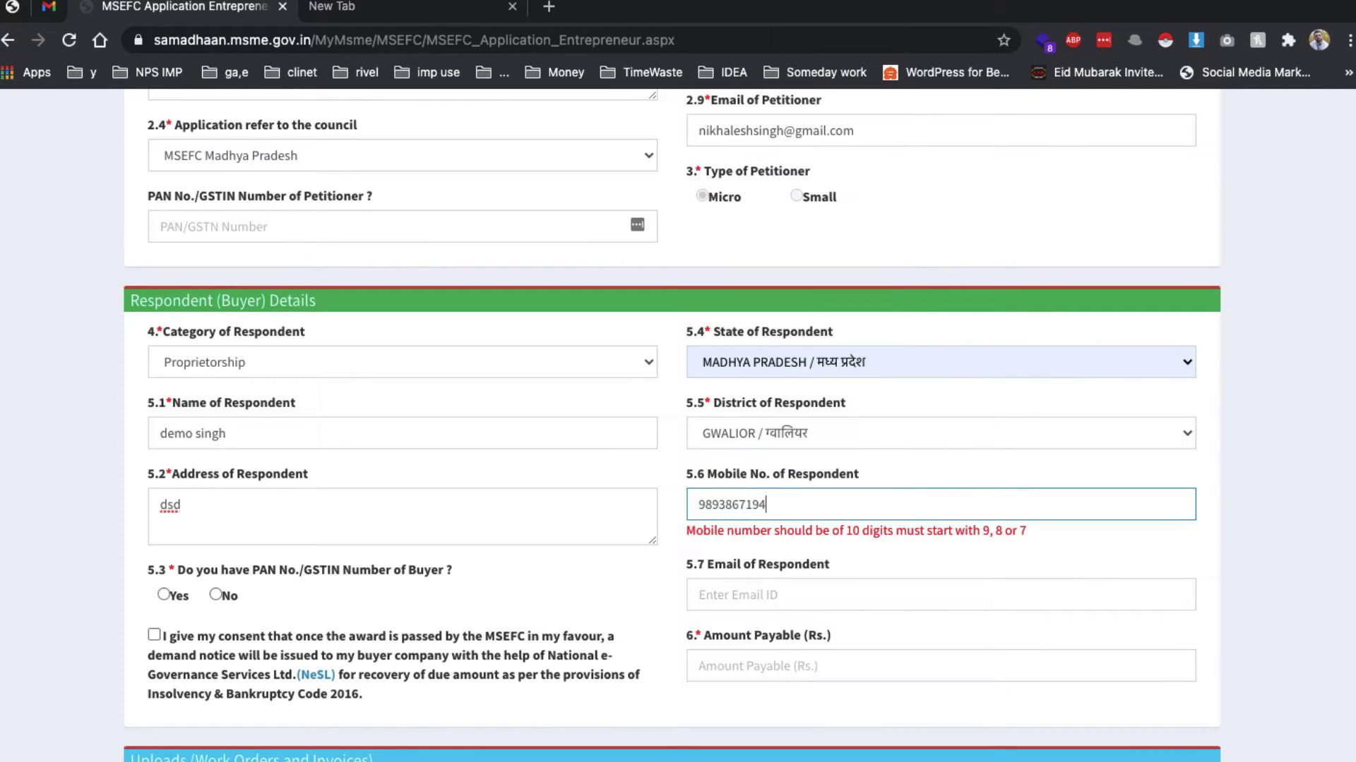
{"action": "scroll", "coordinate": [583, 557], "scroll_direction": "down", "scroll_amount": 1}
{"action": "left_click", "coordinate": [584, 565]}
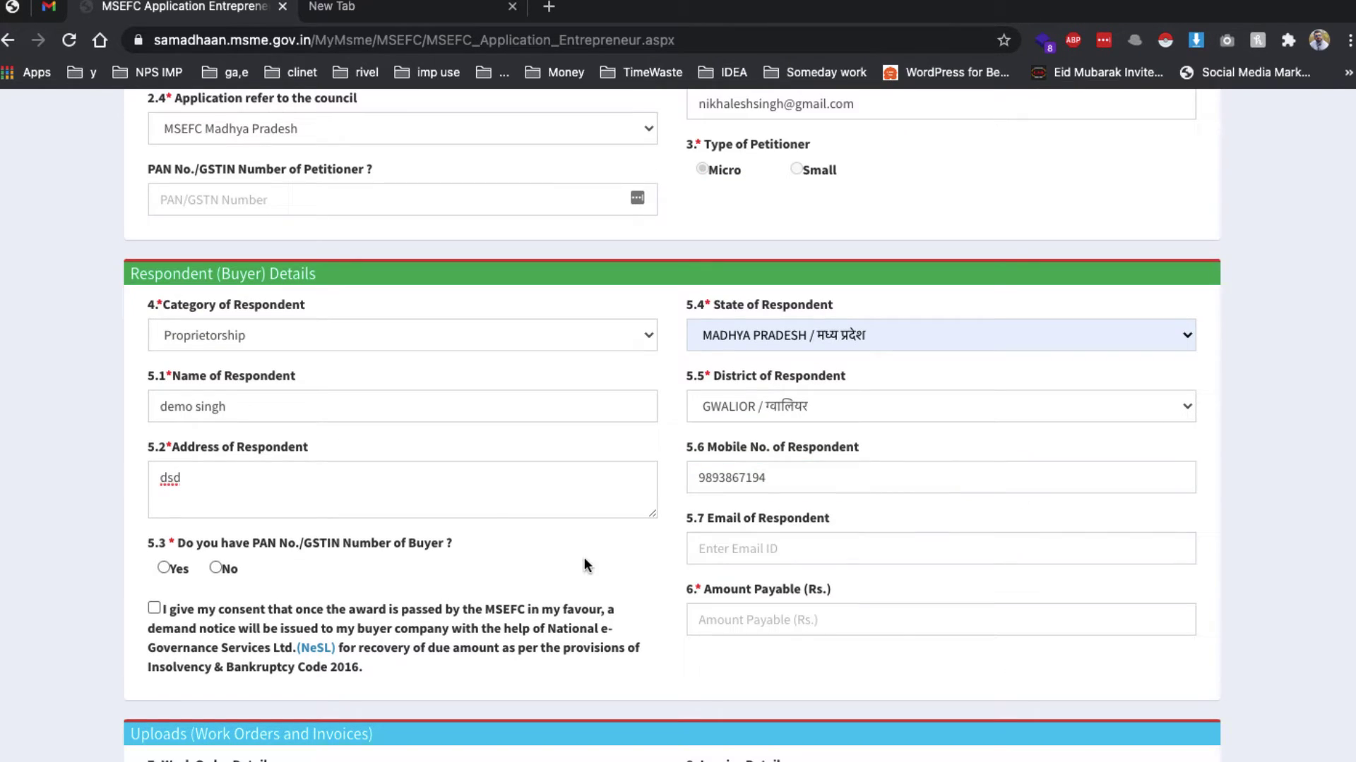
Answer No to buyer PAN/GSTIN, give NeSL recovery consent, and enter Amount Payable 60000
{"action": "left_click", "coordinate": [215, 568]}
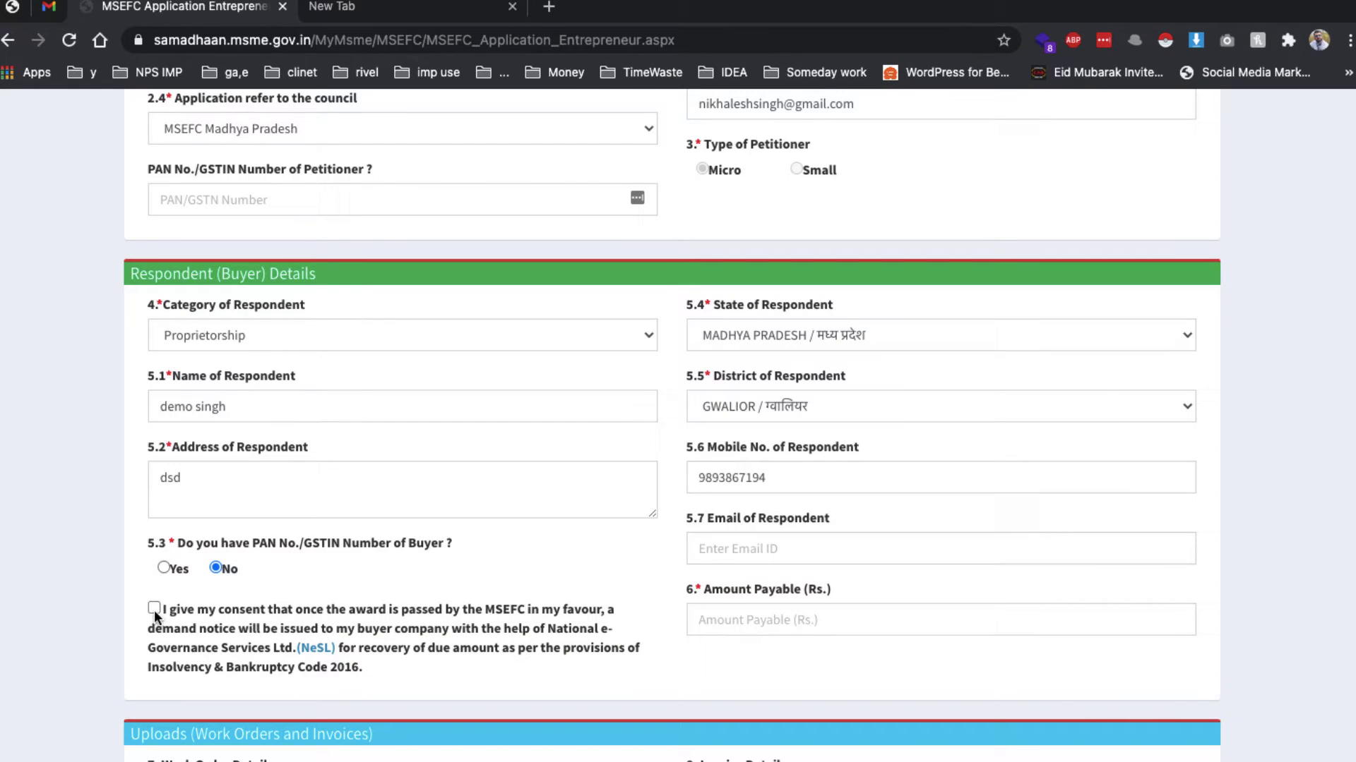
{"action": "left_click", "coordinate": [154, 608]}
{"action": "left_click", "coordinate": [782, 619]}
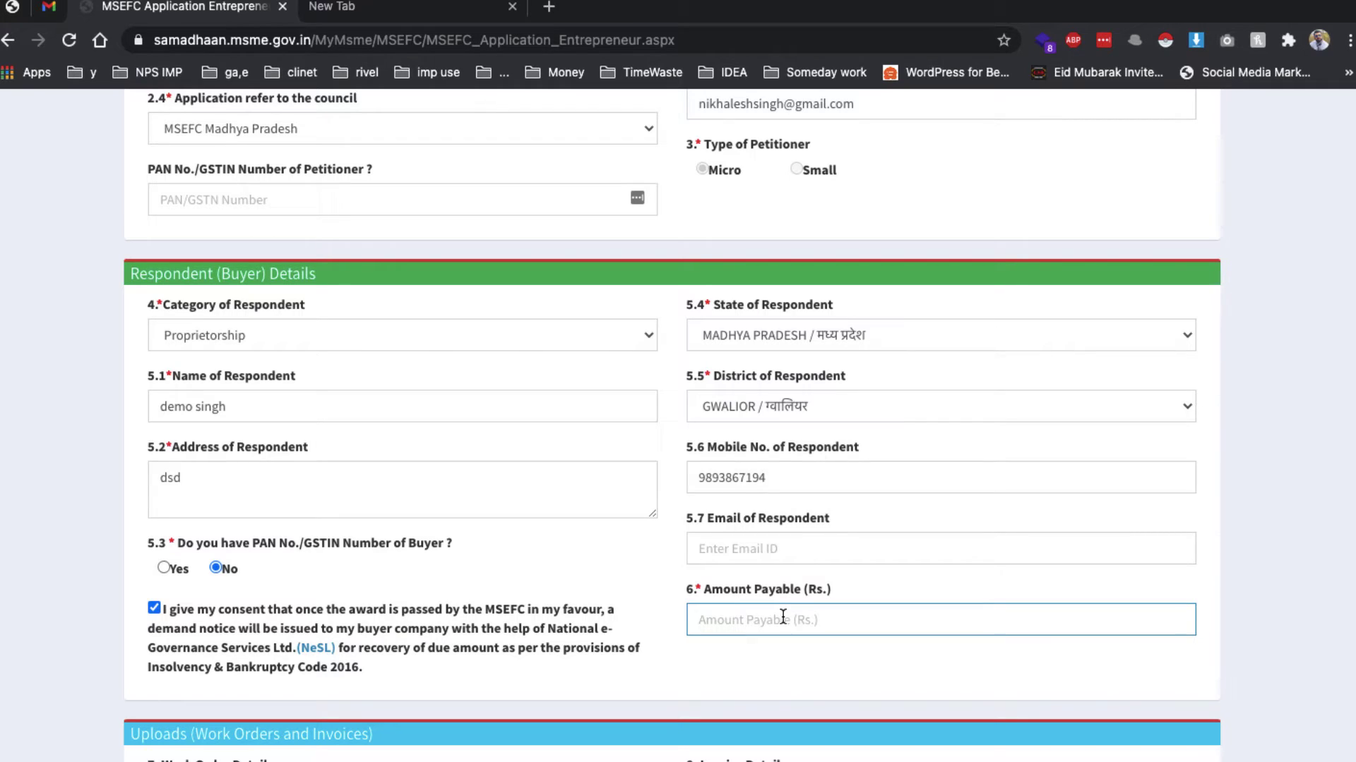
{"action": "type", "text": "60000"}
{"action": "scroll", "coordinate": [367, 590], "scroll_direction": "down", "scroll_amount": 2}
{"action": "scroll", "coordinate": [310, 638], "scroll_direction": "down", "scroll_amount": 2}
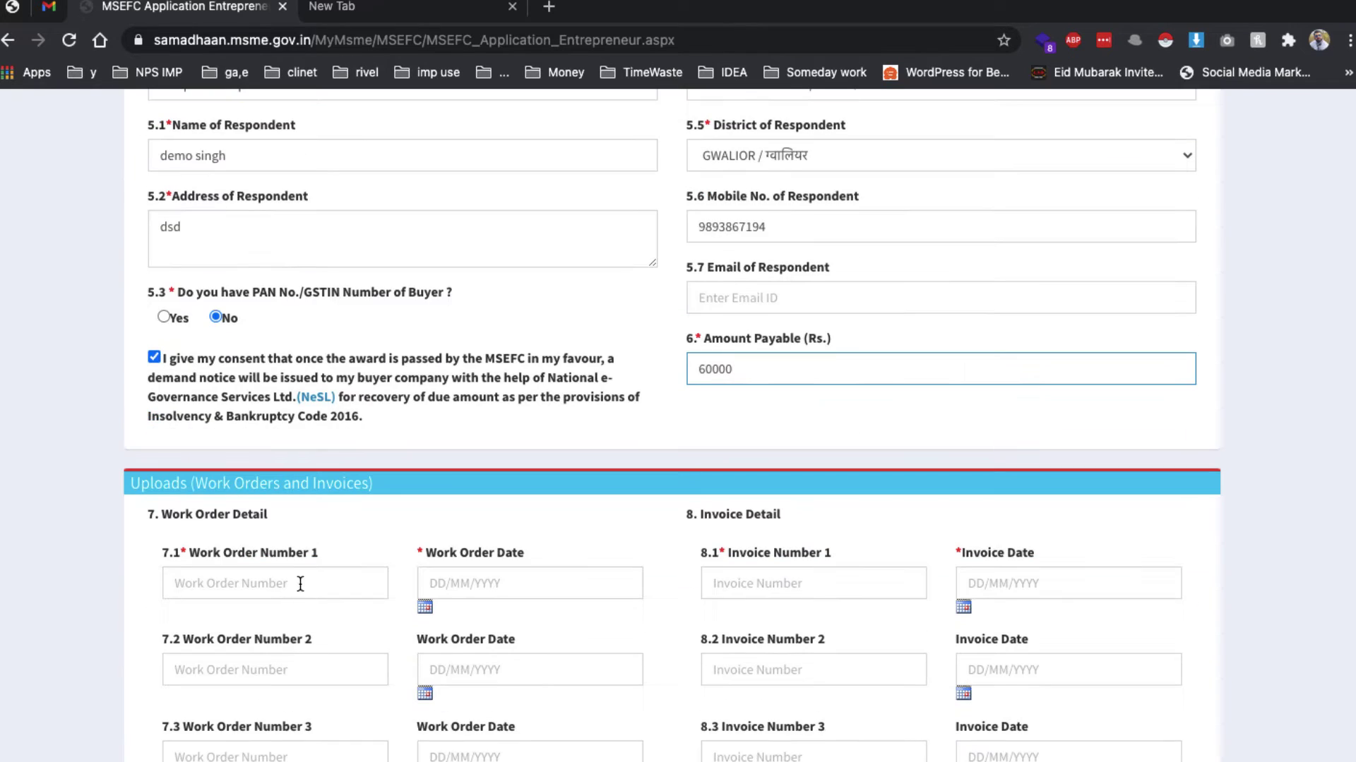
{"action": "left_click", "coordinate": [300, 583]}
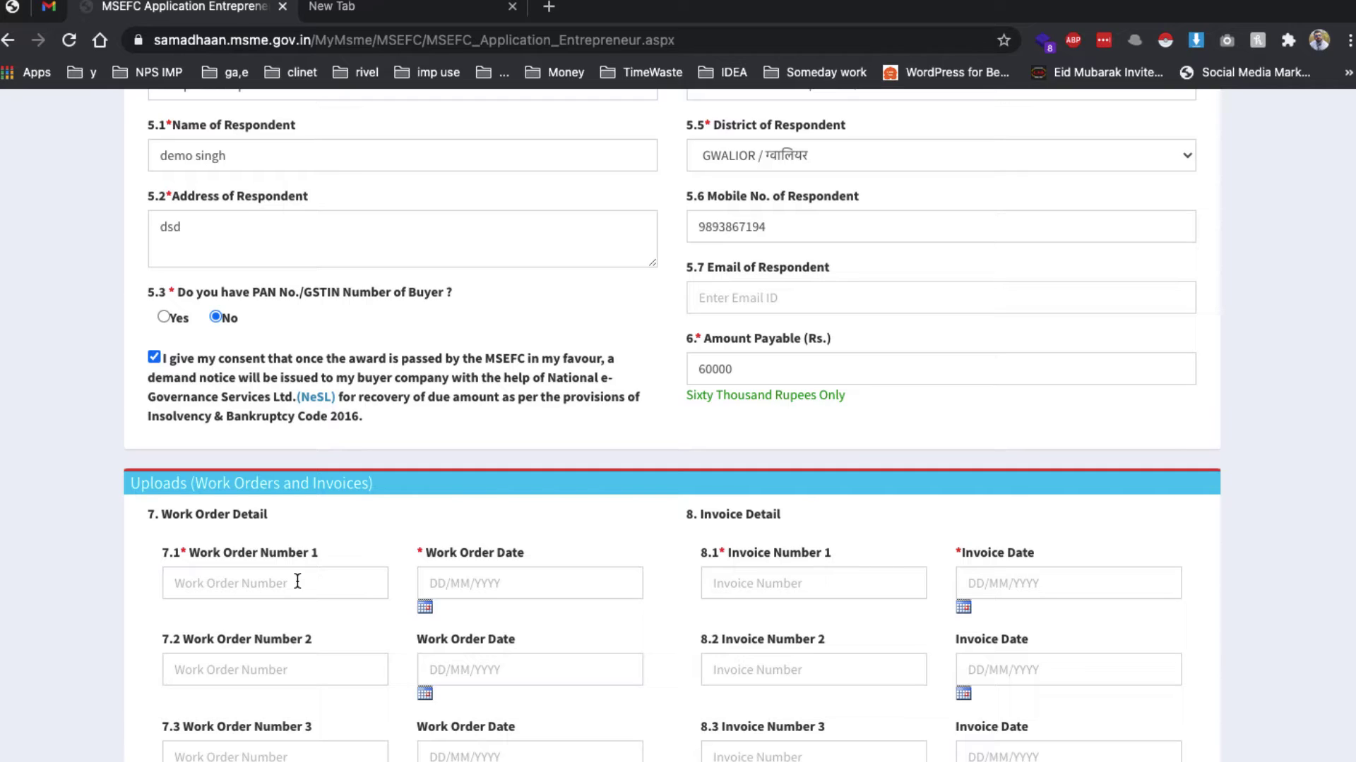
Enter work order number 123 dated 27/10/2020
{"action": "left_click", "coordinate": [245, 582]}
{"action": "type", "text": "123"}
{"action": "key", "text": "Tab"}
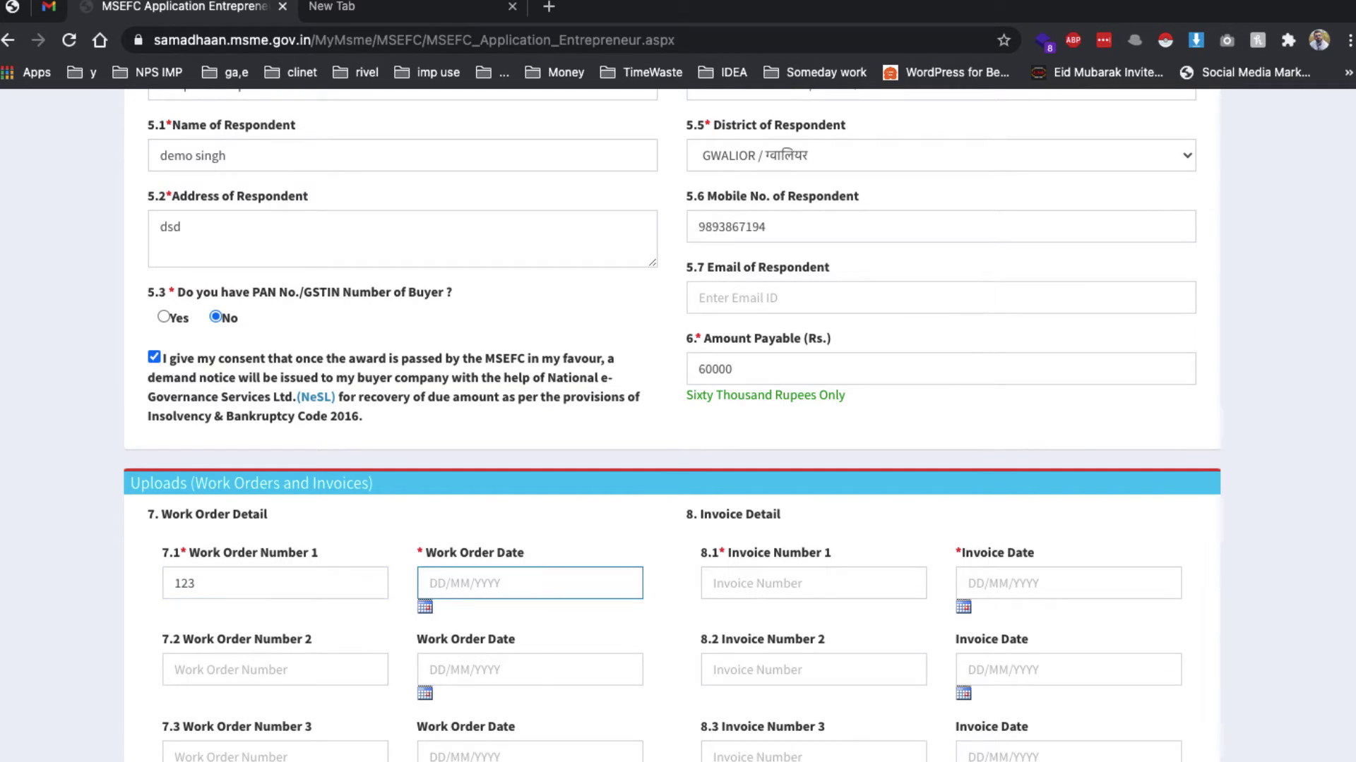
{"action": "left_click", "coordinate": [425, 608]}
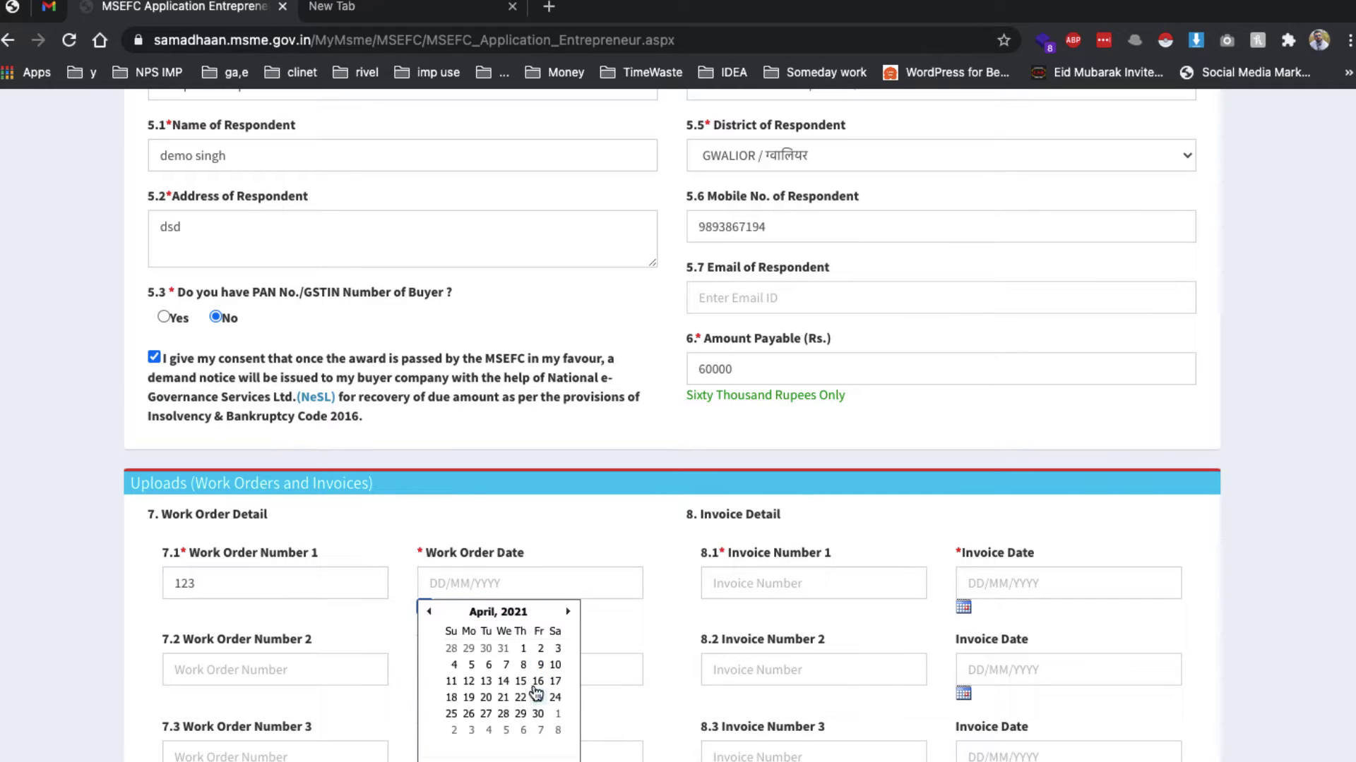
{"action": "left_click", "coordinate": [521, 665]}
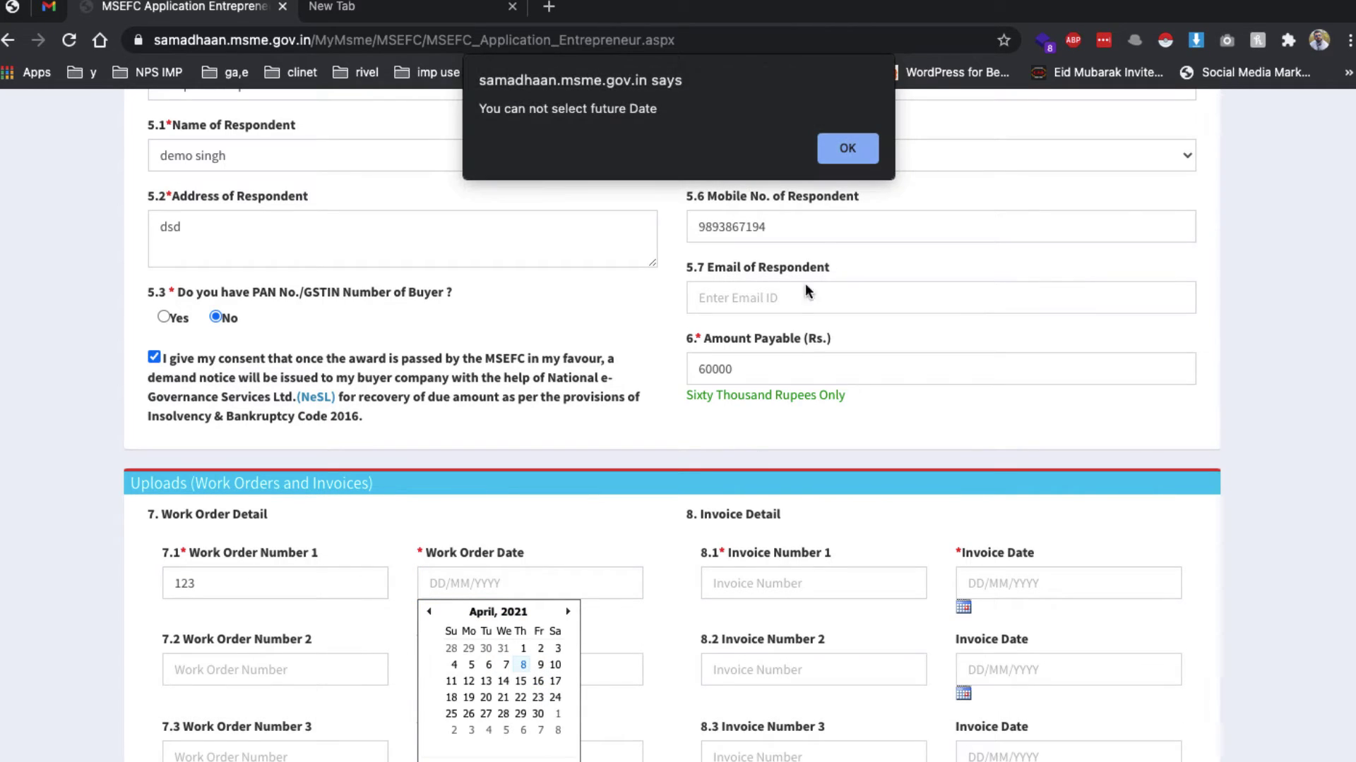
{"action": "left_click", "coordinate": [842, 156]}
{"action": "left_click", "coordinate": [842, 157]}
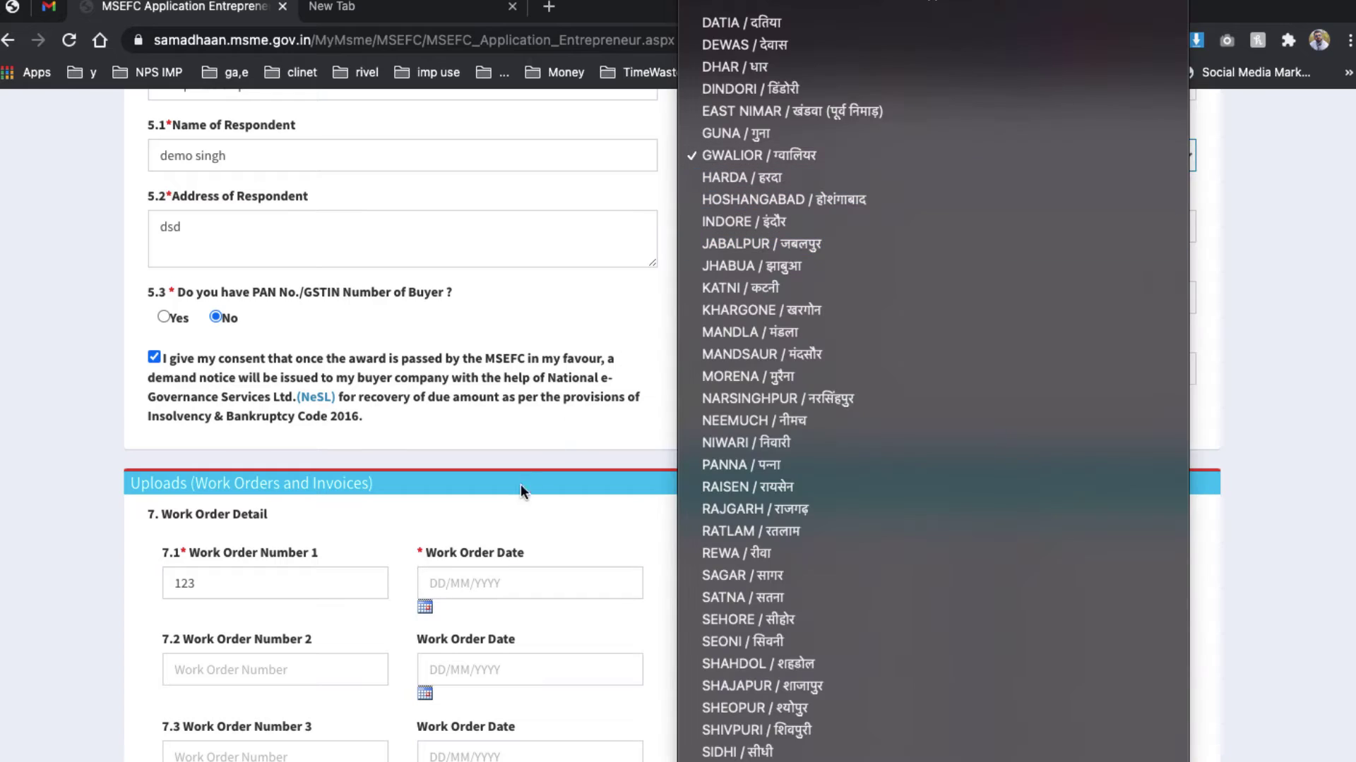
{"action": "left_click", "coordinate": [476, 585]}
{"action": "left_click", "coordinate": [425, 607]}
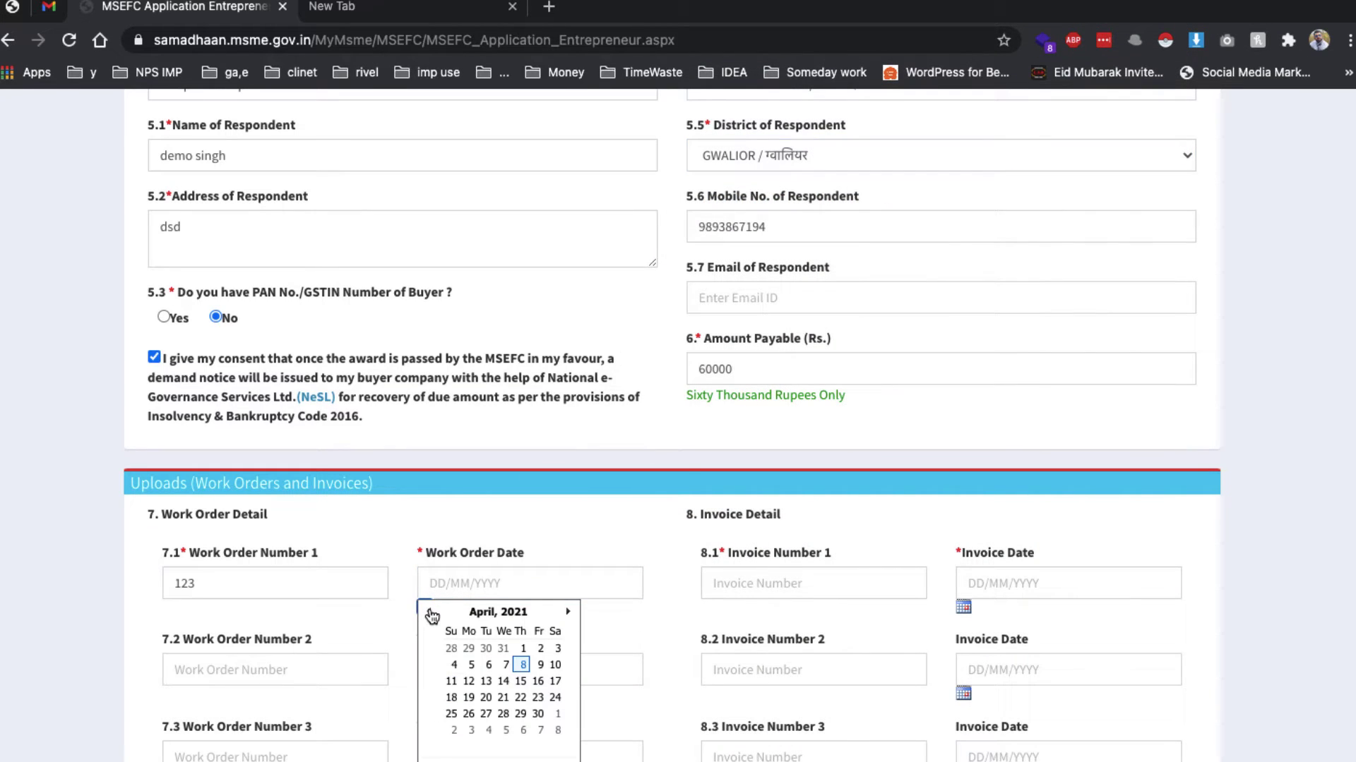
{"action": "left_click", "coordinate": [428, 611]}
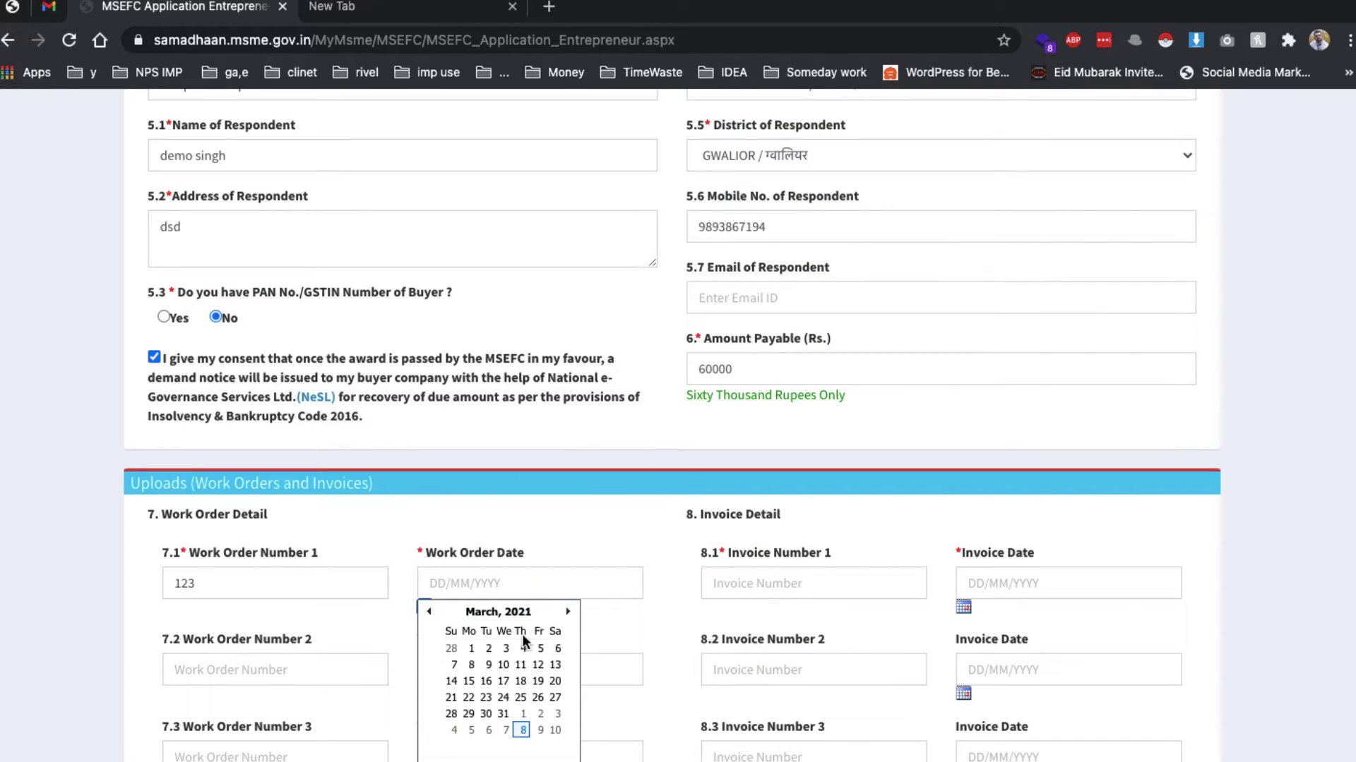
{"action": "left_click", "coordinate": [431, 613]}
{"action": "left_click", "coordinate": [430, 613]}
{"action": "left_click", "coordinate": [431, 613]}
{"action": "left_click", "coordinate": [432, 613]}
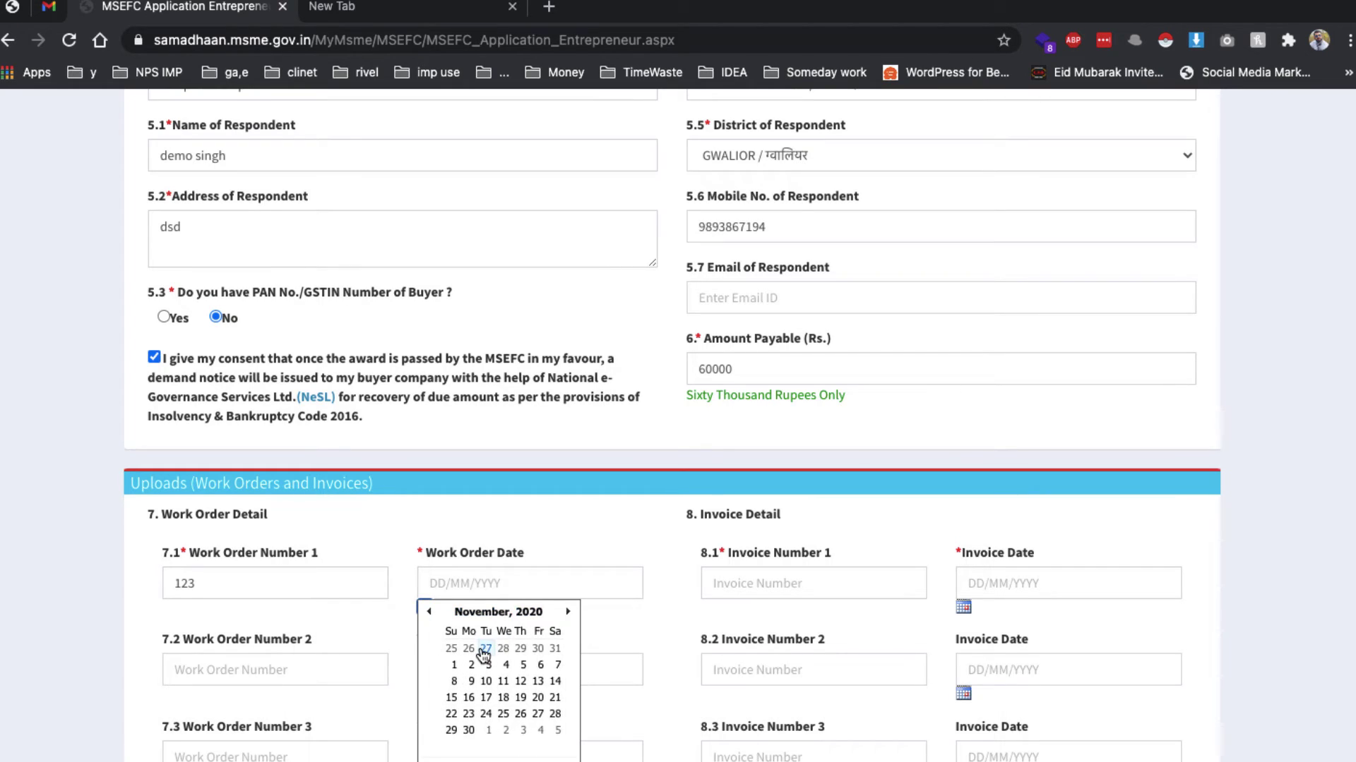
{"action": "left_click", "coordinate": [476, 648]}
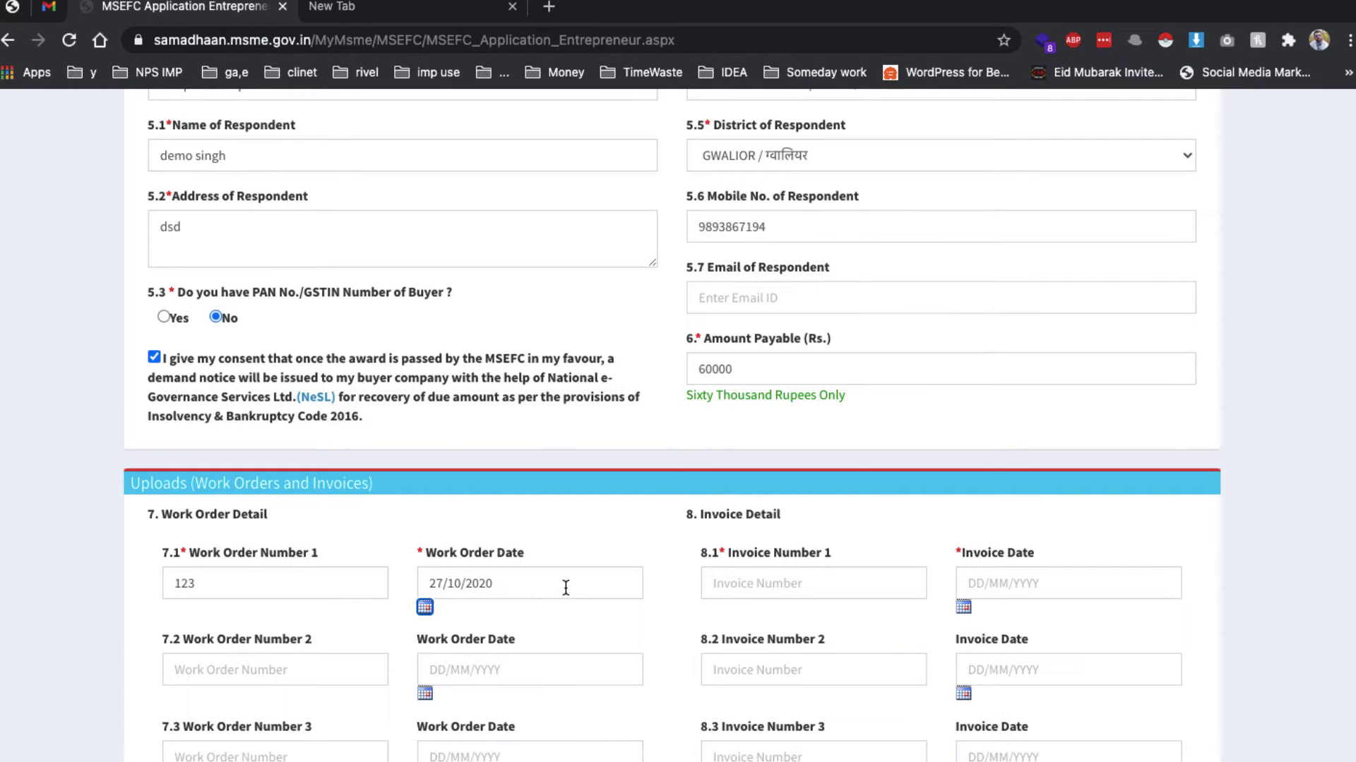
Enter invoice number ab7678 dated 18/12/2020
{"action": "left_click", "coordinate": [769, 595]}
{"action": "type", "text": "a"}
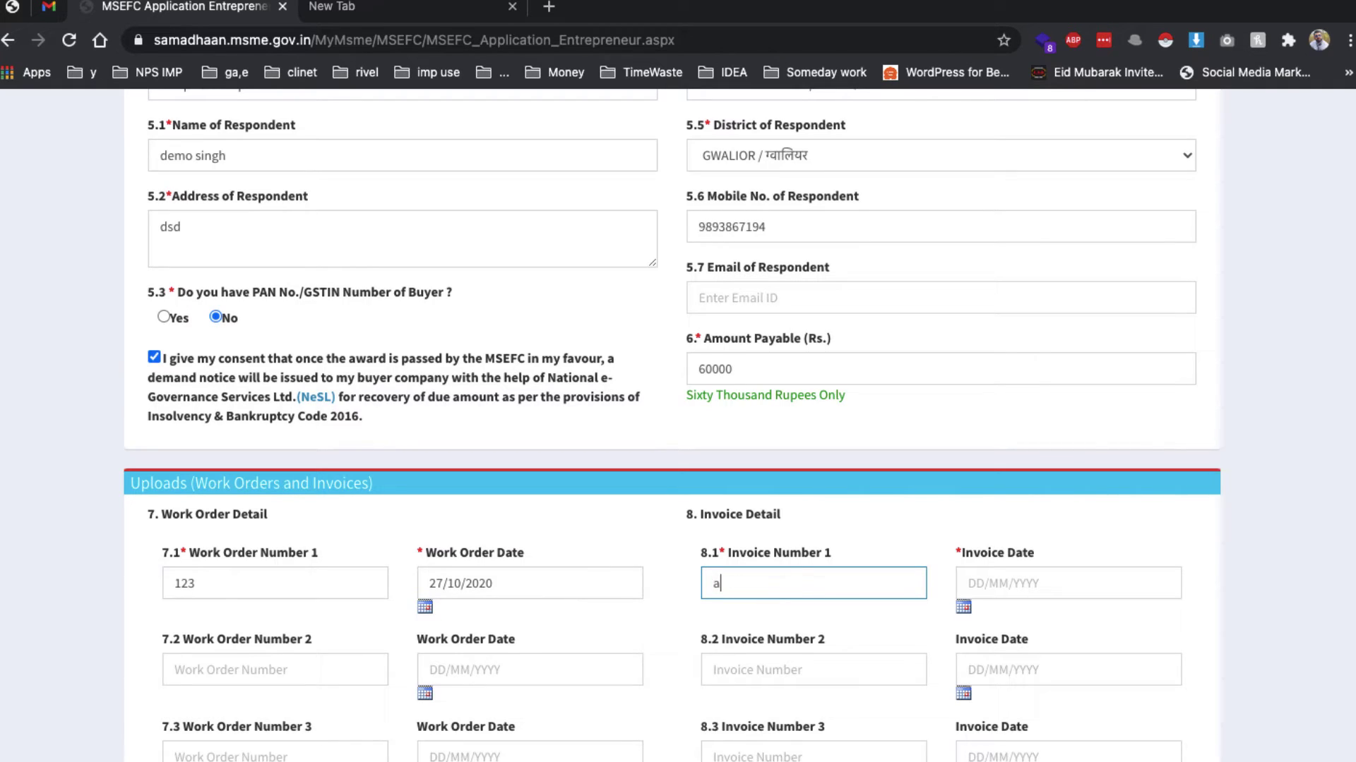
{"action": "type", "text": "b7678"}
{"action": "left_click", "coordinate": [964, 608]}
{"action": "left_click", "coordinate": [969, 612]}
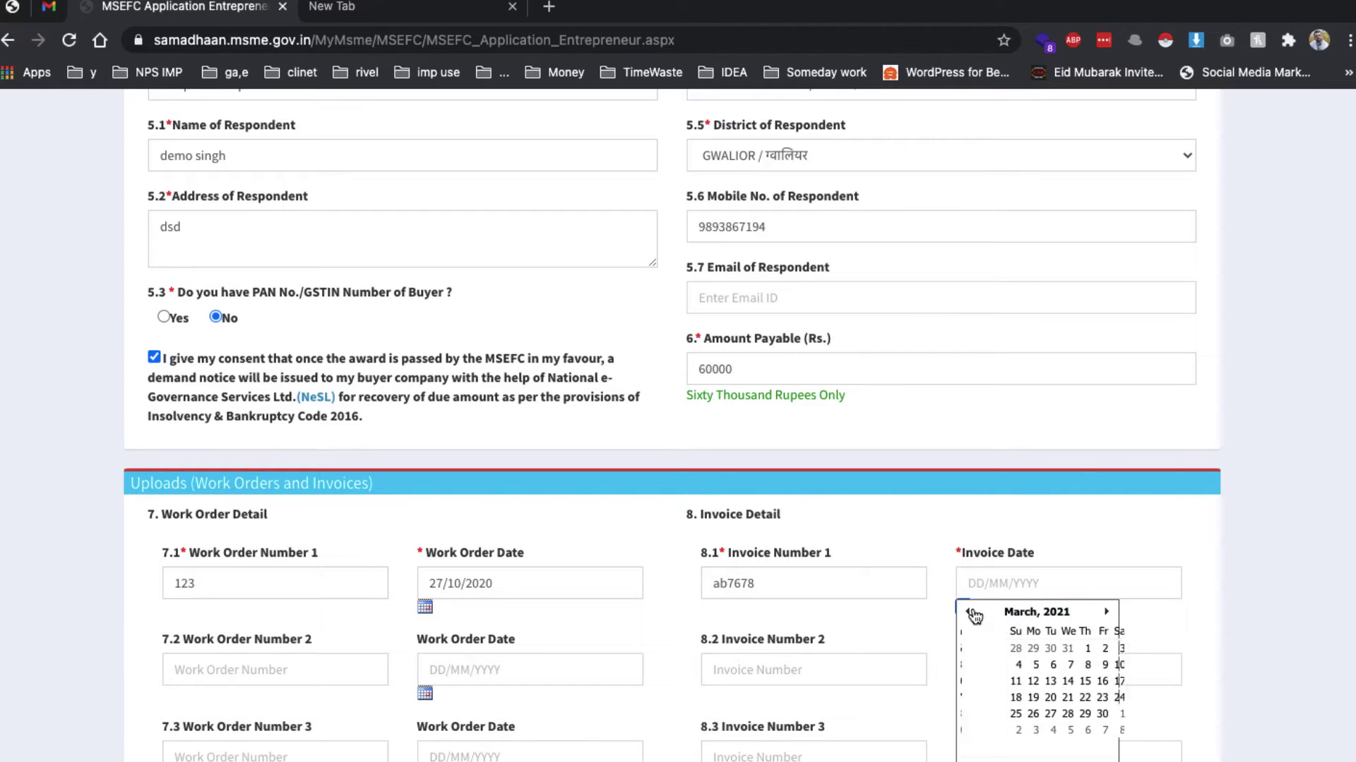
{"action": "left_click", "coordinate": [968, 613]}
{"action": "left_click", "coordinate": [968, 612]}
{"action": "left_click", "coordinate": [968, 612]}
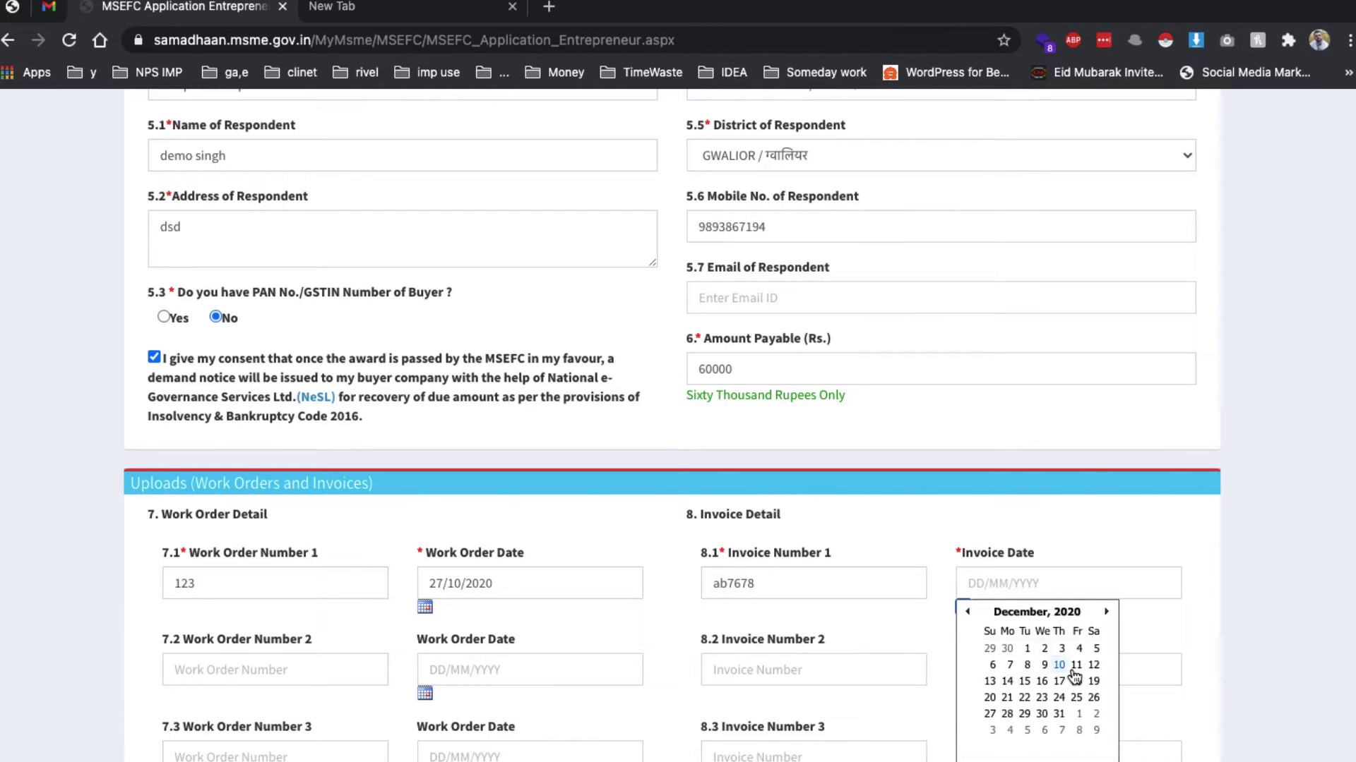
{"action": "left_click", "coordinate": [1076, 679]}
{"action": "scroll", "coordinate": [590, 569], "scroll_direction": "down", "scroll_amount": 1}
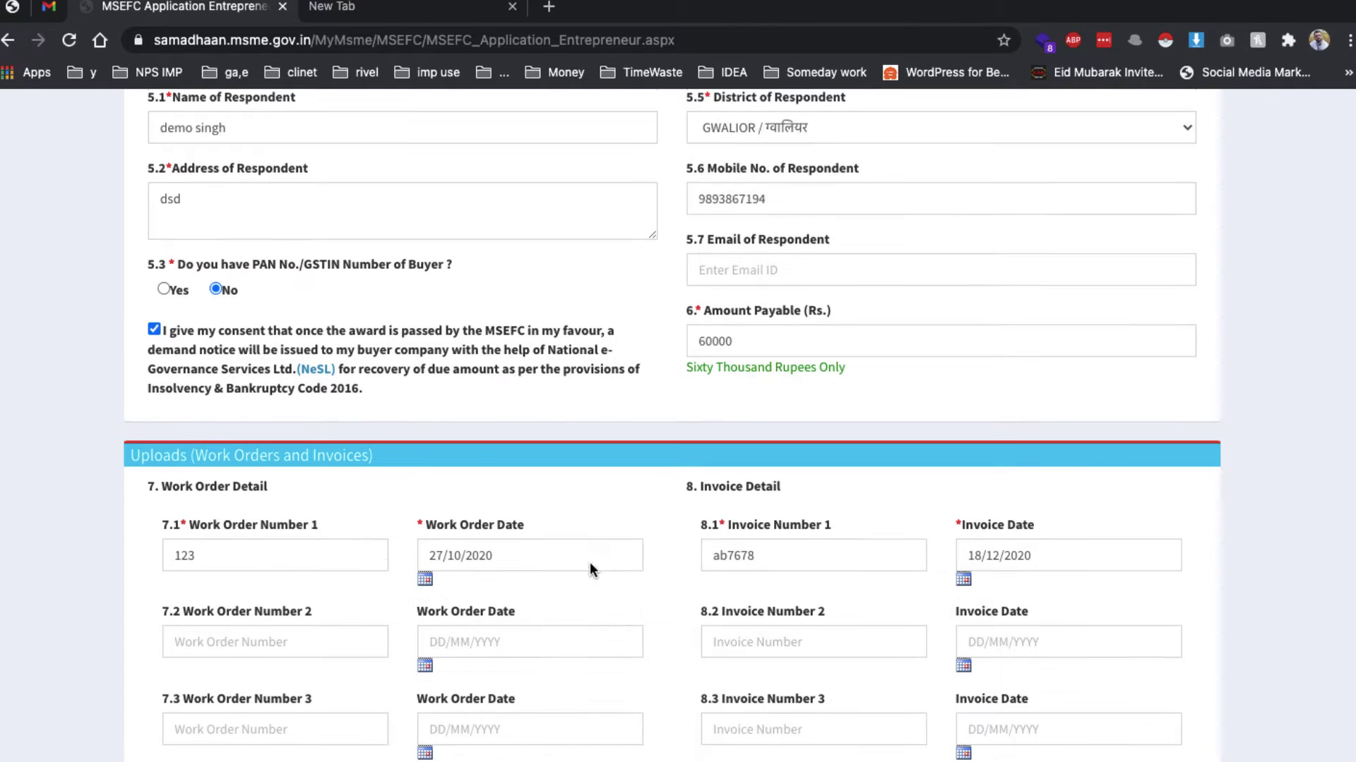
{"action": "scroll", "coordinate": [591, 570], "scroll_direction": "down", "scroll_amount": 6}
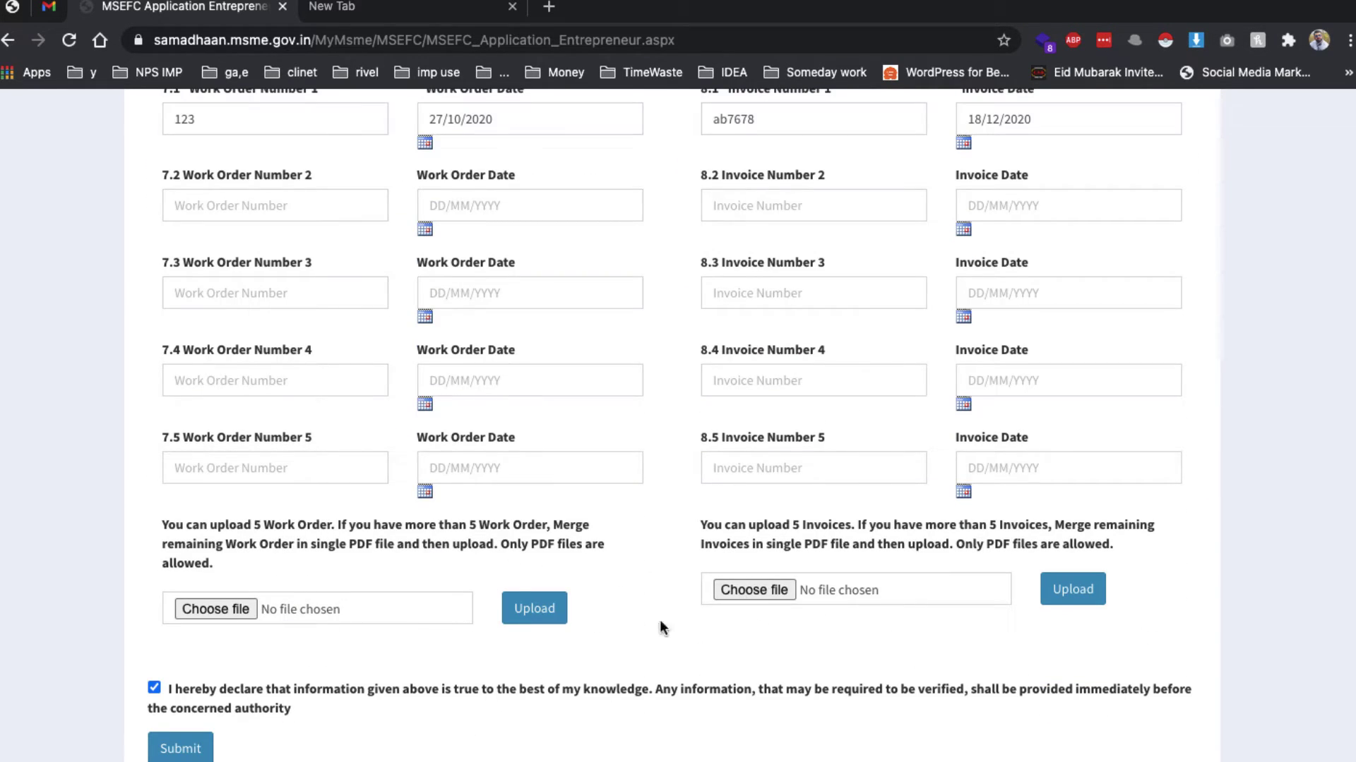
Choose the Desktop invoice PDF for the Work Order upload and note the file-name error
{"action": "left_click_drag", "start_coordinate": [490, 526], "coordinate": [608, 526]}
{"action": "left_click", "coordinate": [276, 609]}
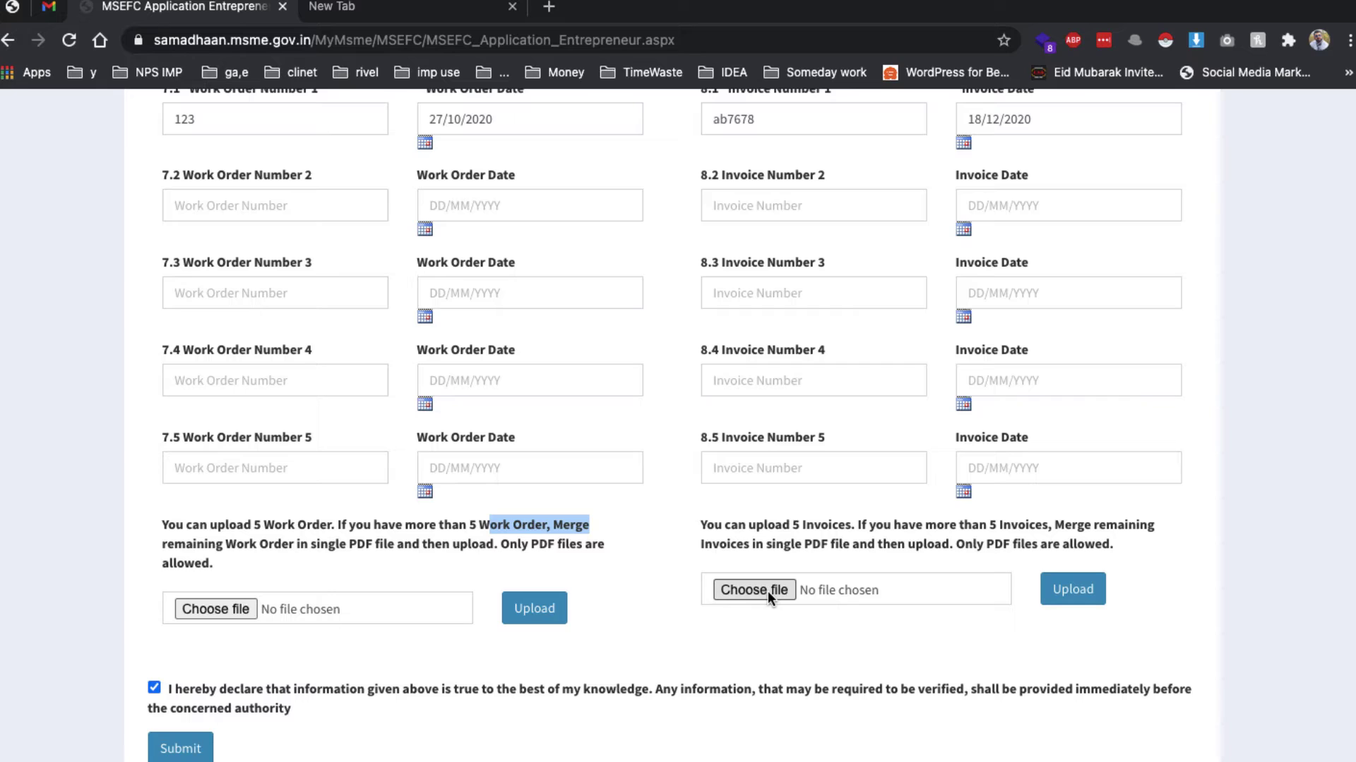
{"action": "scroll", "coordinate": [388, 428], "scroll_direction": "up", "scroll_amount": 3}
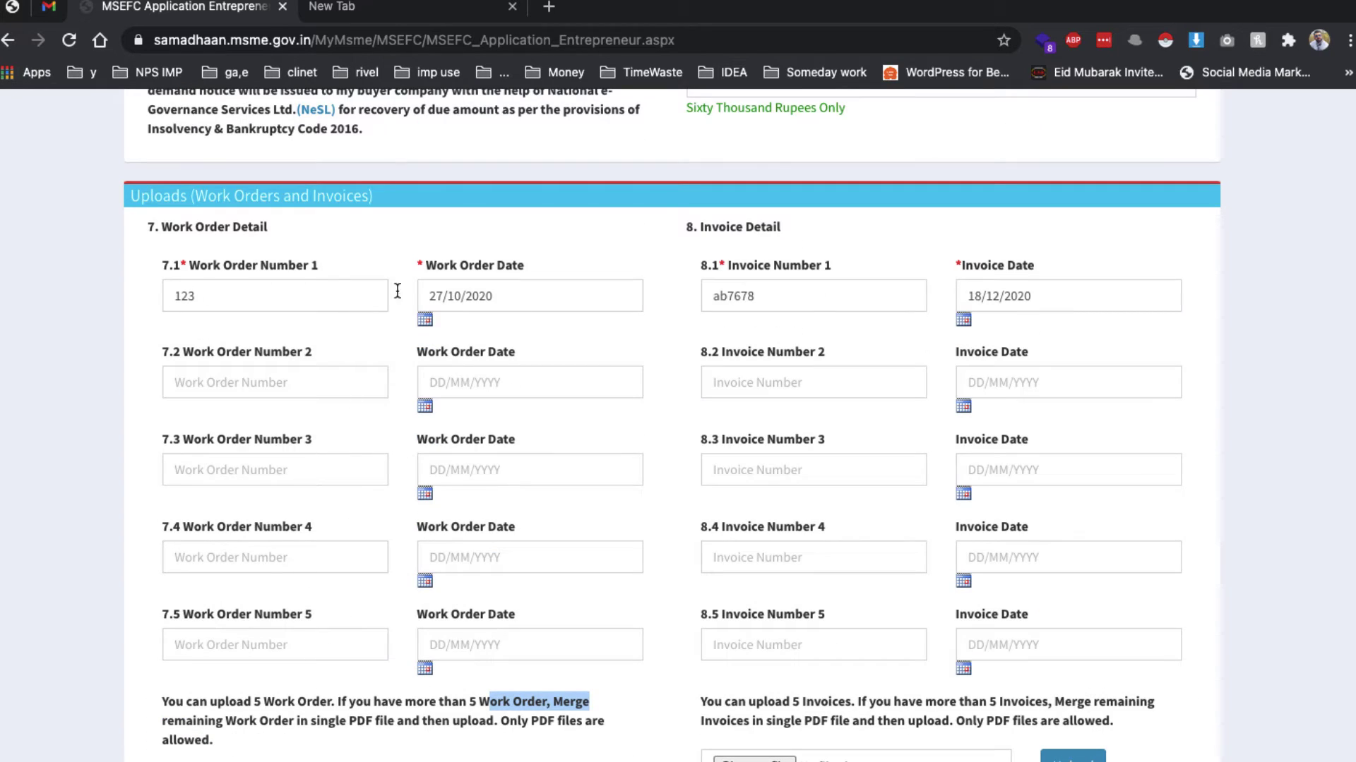
{"action": "scroll", "coordinate": [308, 599], "scroll_direction": "down", "scroll_amount": 1}
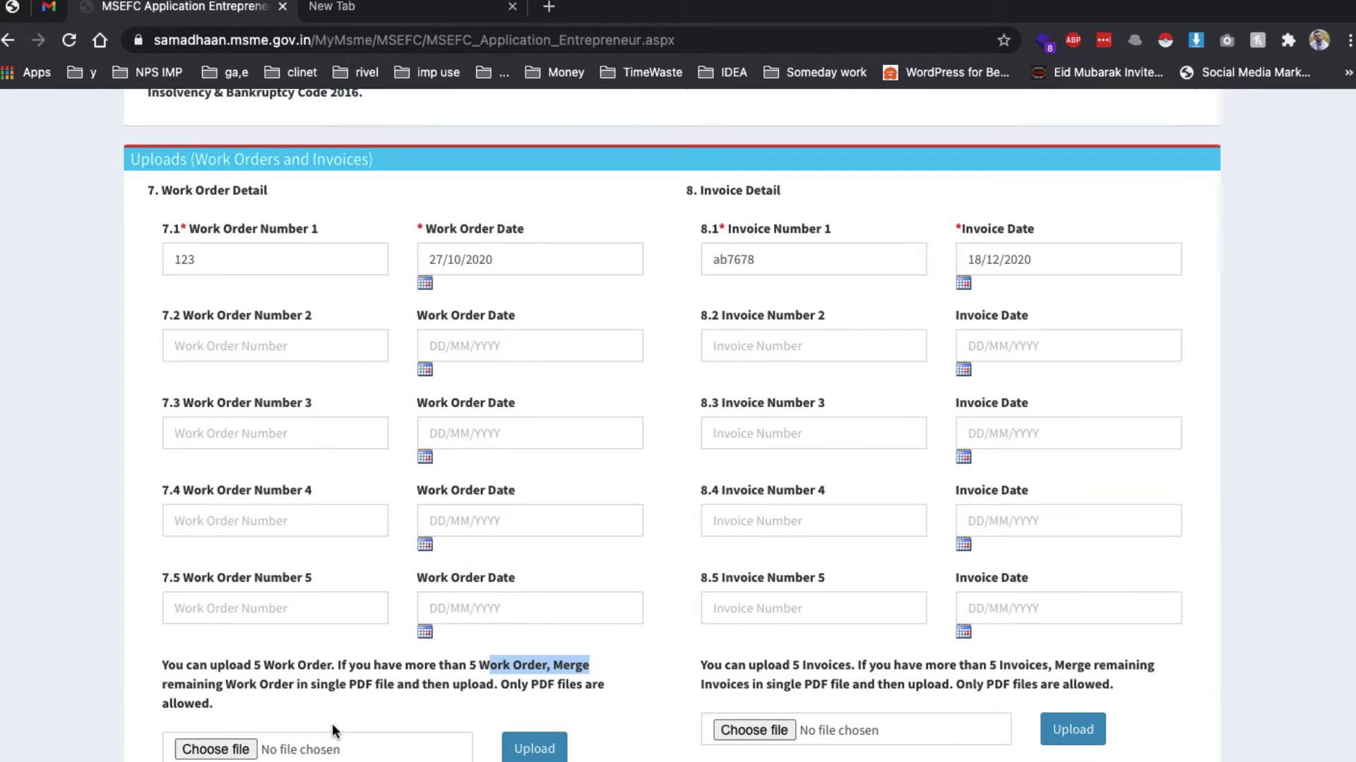
{"action": "left_click", "coordinate": [215, 750]}
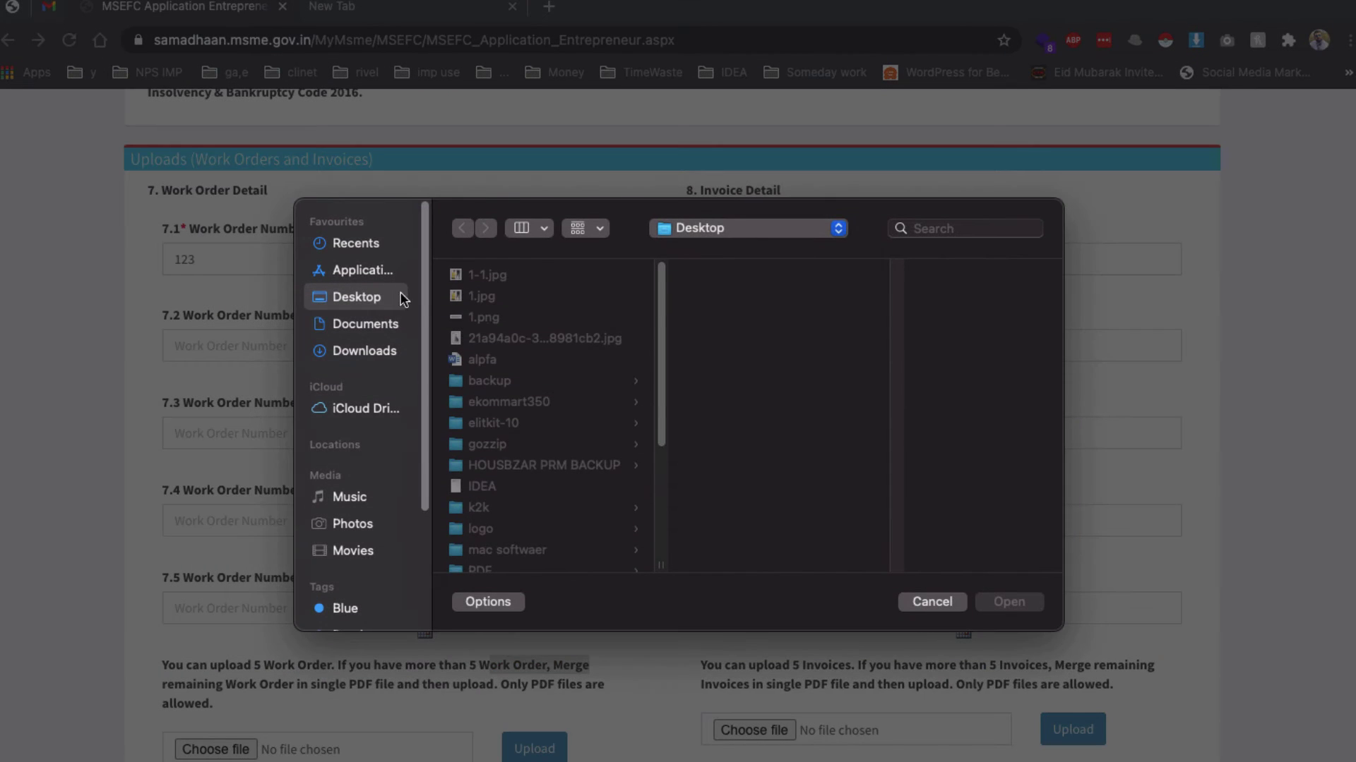
{"action": "scroll", "coordinate": [505, 395], "scroll_direction": "down", "scroll_amount": 5}
{"action": "scroll", "coordinate": [506, 424], "scroll_direction": "up", "scroll_amount": 5}
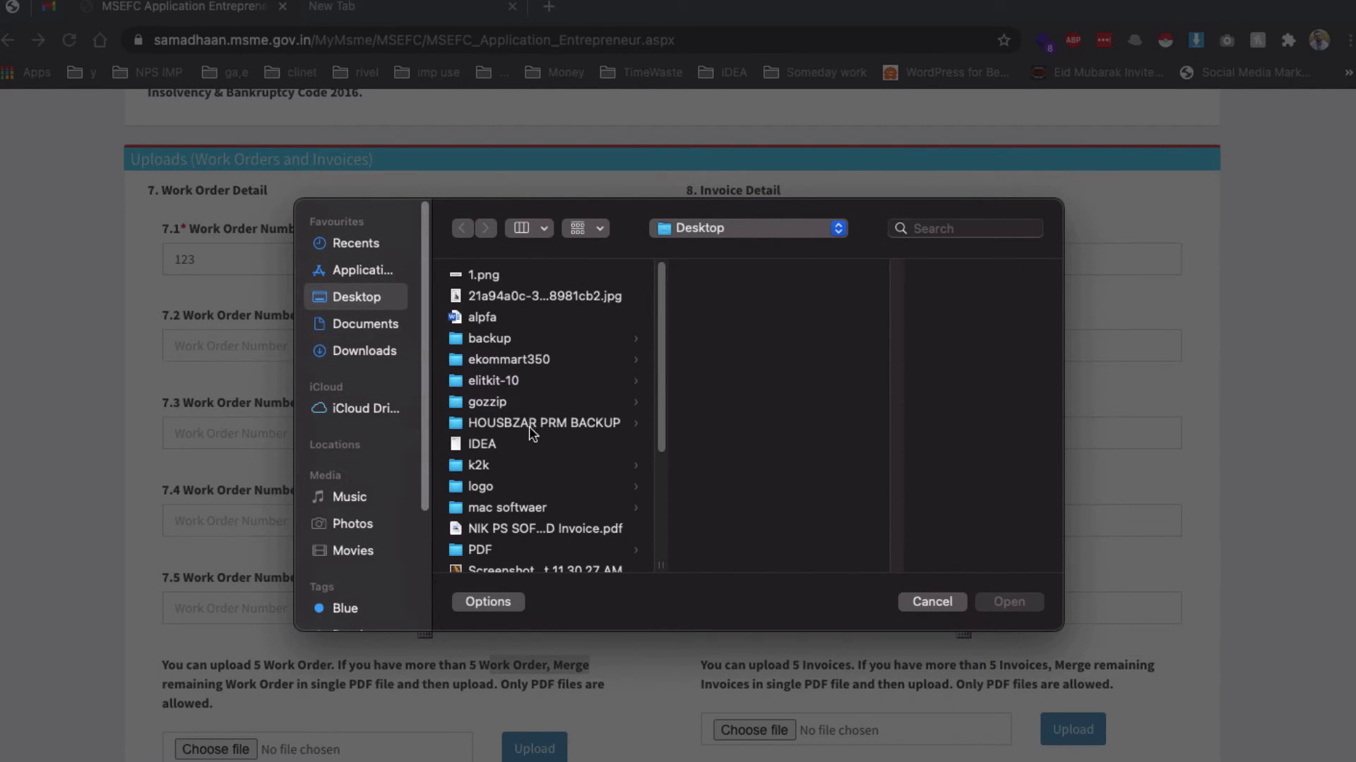
{"action": "double_click", "coordinate": [549, 530]}
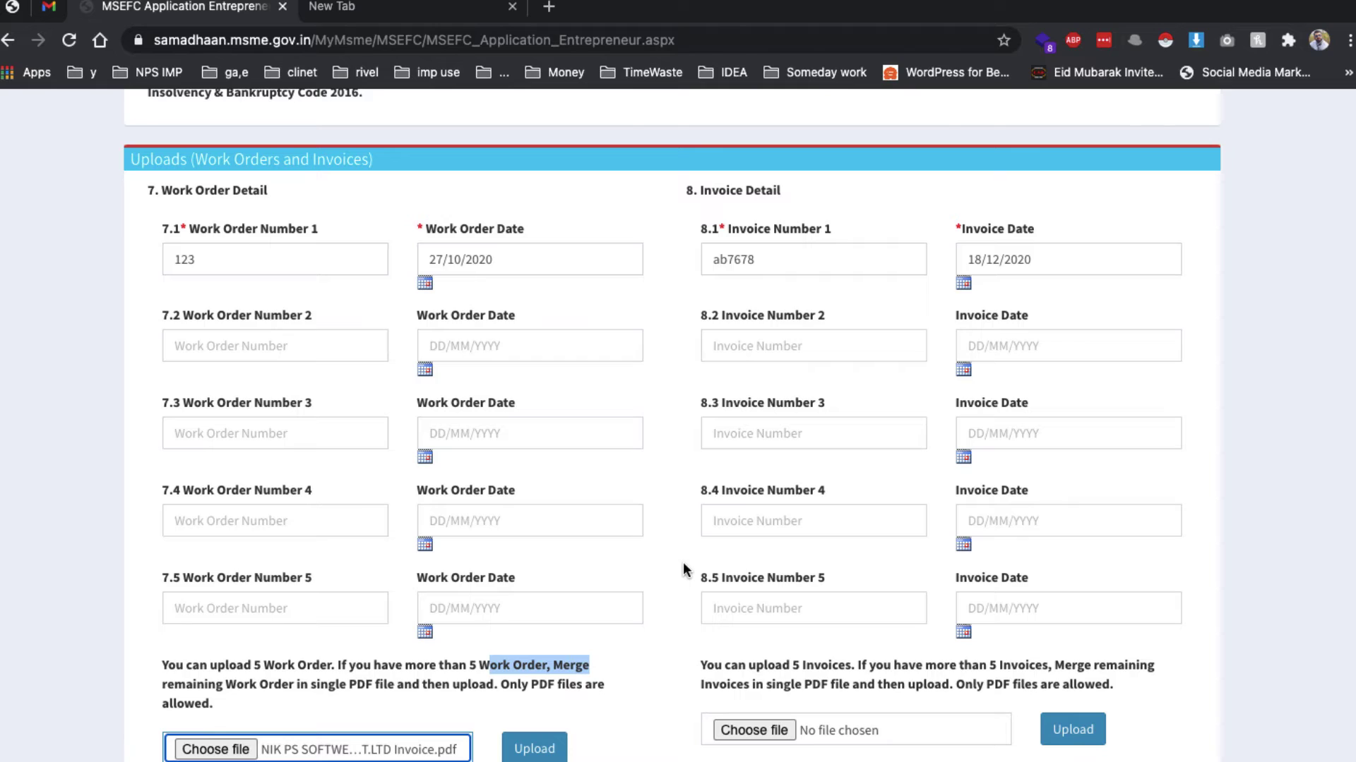
{"action": "scroll", "coordinate": [683, 563], "scroll_direction": "down", "scroll_amount": 4}
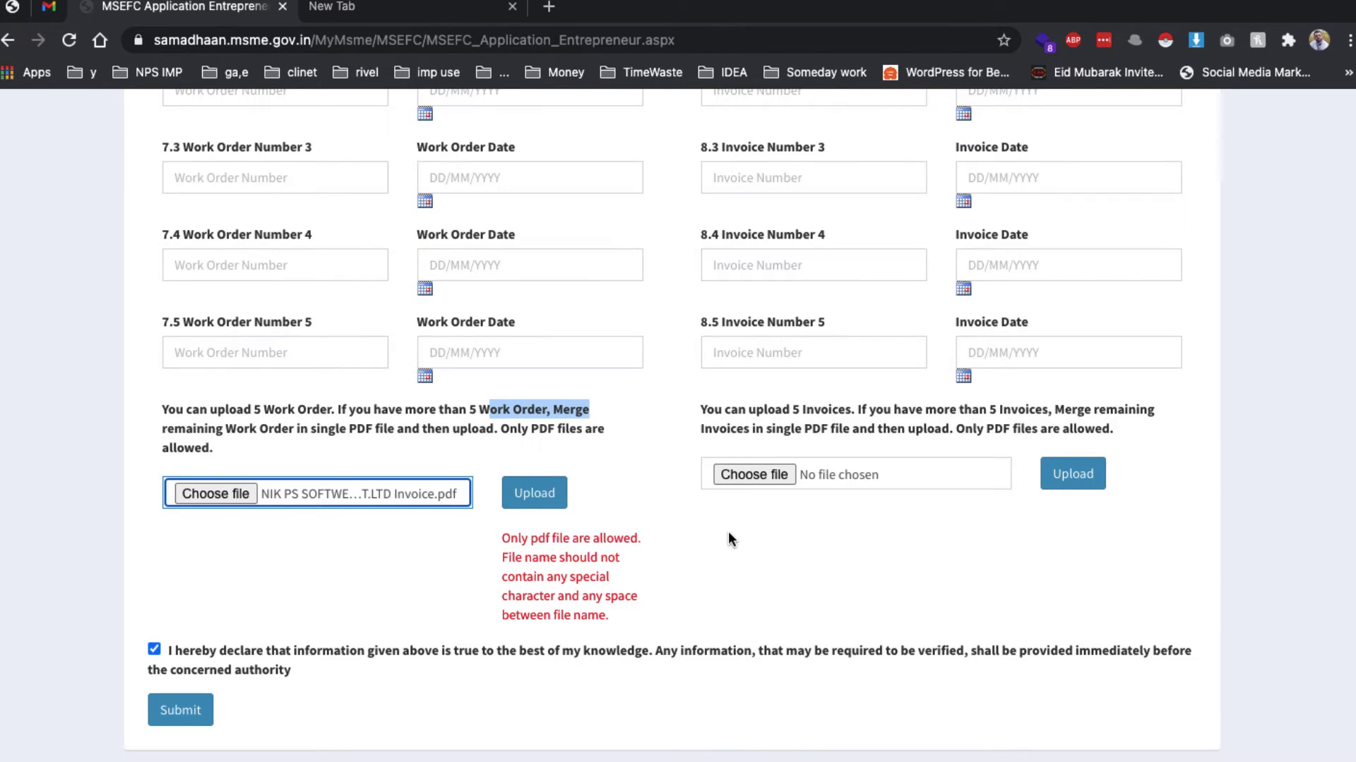
{"action": "left_click_drag", "start_coordinate": [507, 577], "coordinate": [608, 617]}
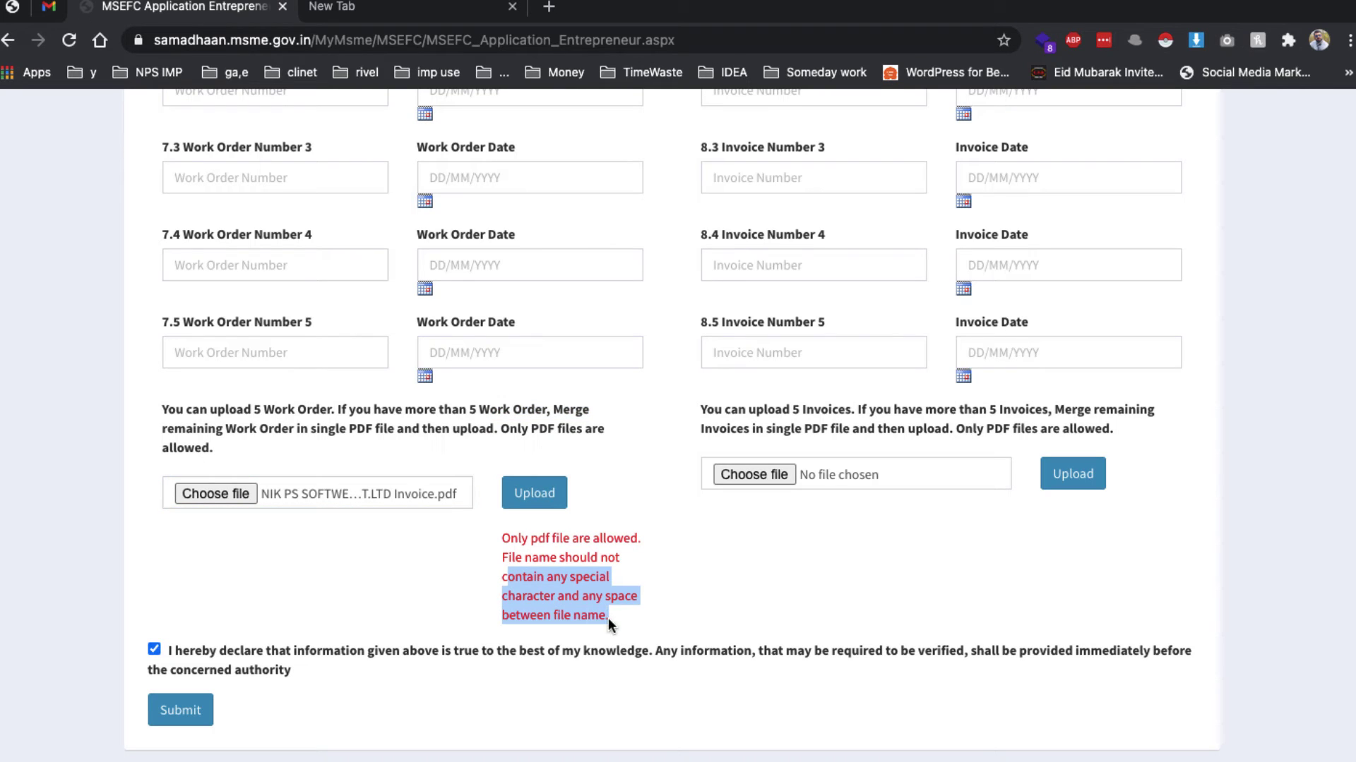
Rename the invoice PDF on the desktop to 'demo' and return to the application form
{"action": "key", "text": "F11"}
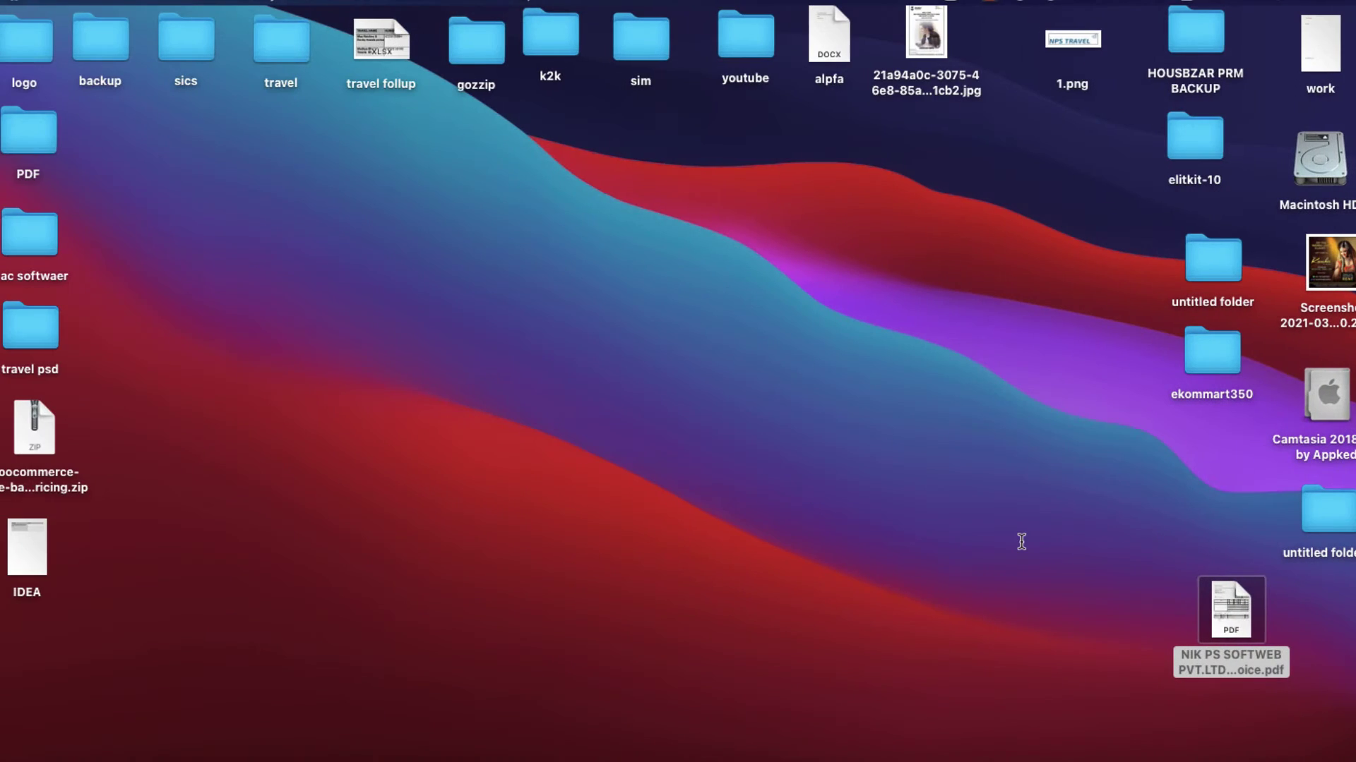
{"action": "right_click", "coordinate": [1225, 616]}
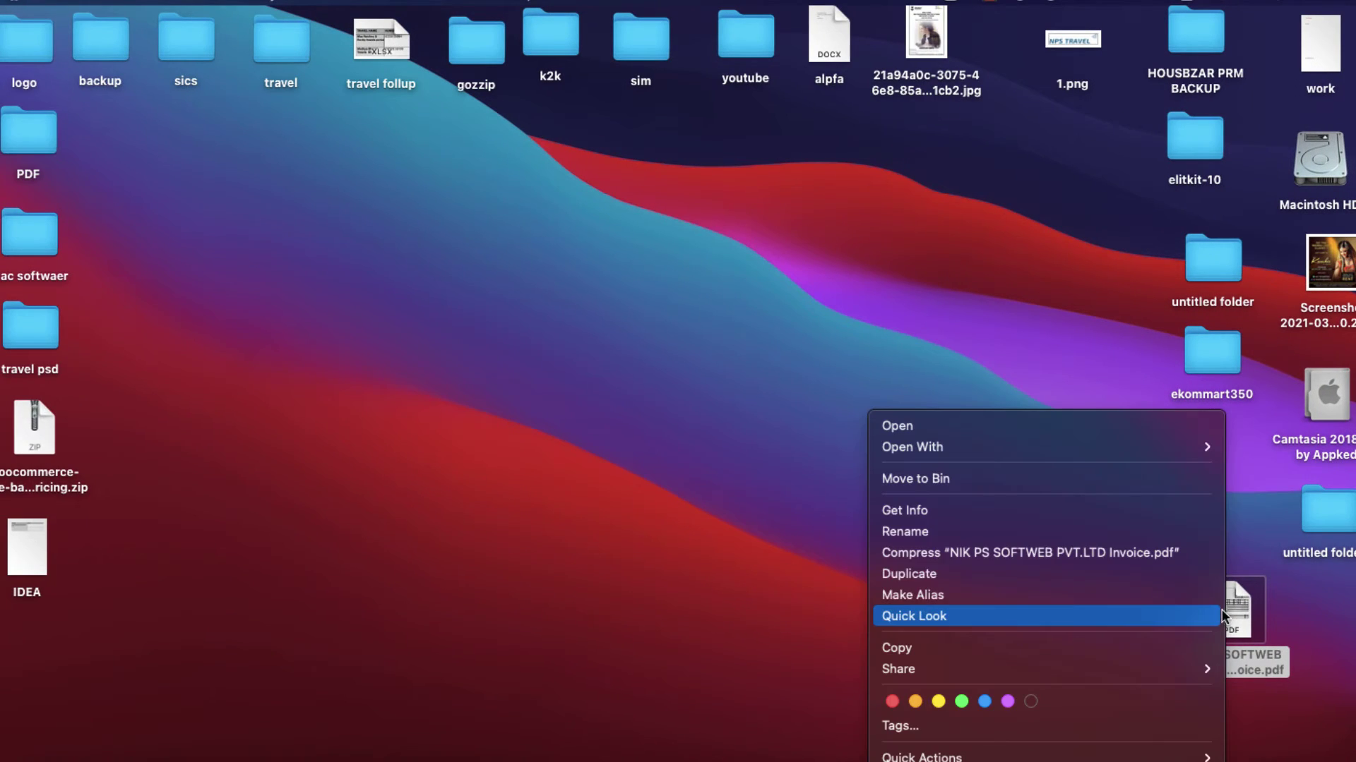
{"action": "left_click", "coordinate": [959, 530]}
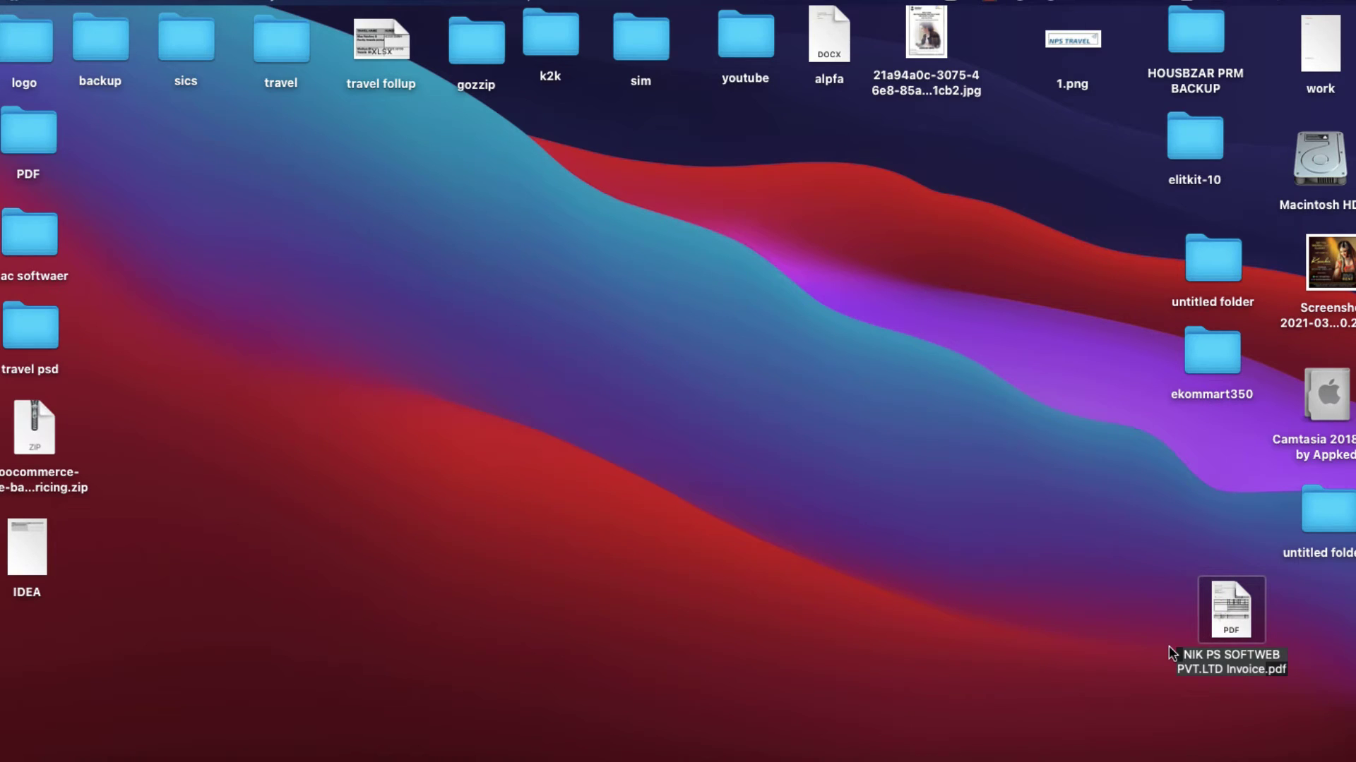
{"action": "type", "text": "demo"}
{"action": "key", "text": "Return"}
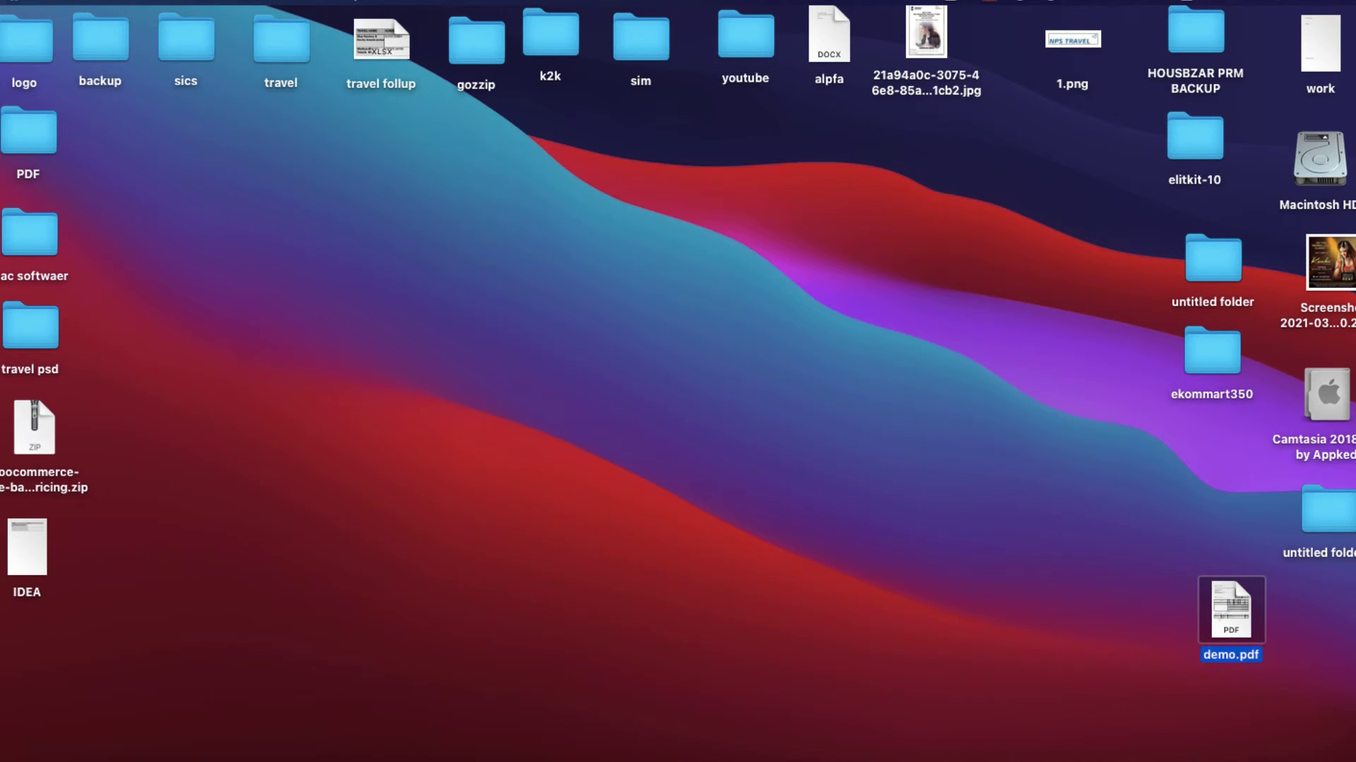
{"action": "left_click", "coordinate": [162, 755]}
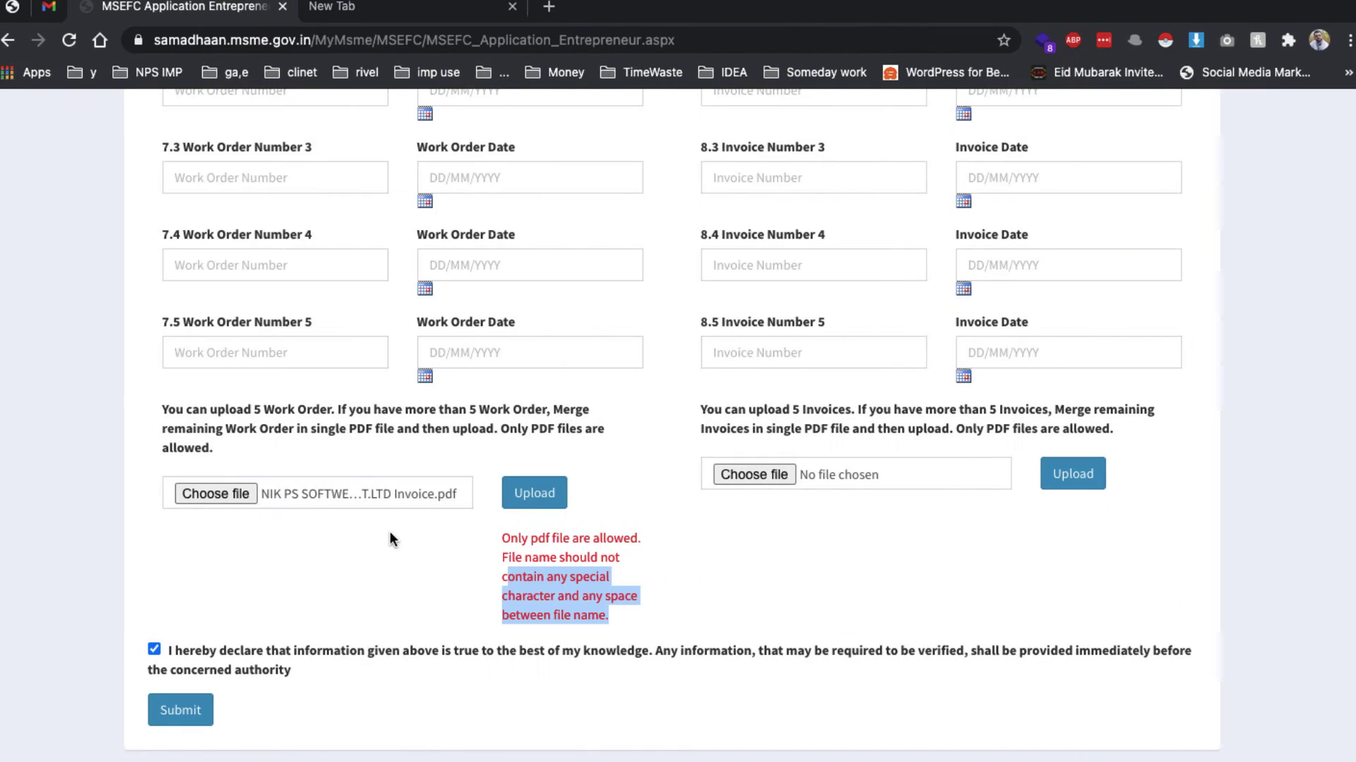
Upload demo.pdf as the work order document
{"action": "left_click", "coordinate": [230, 487]}
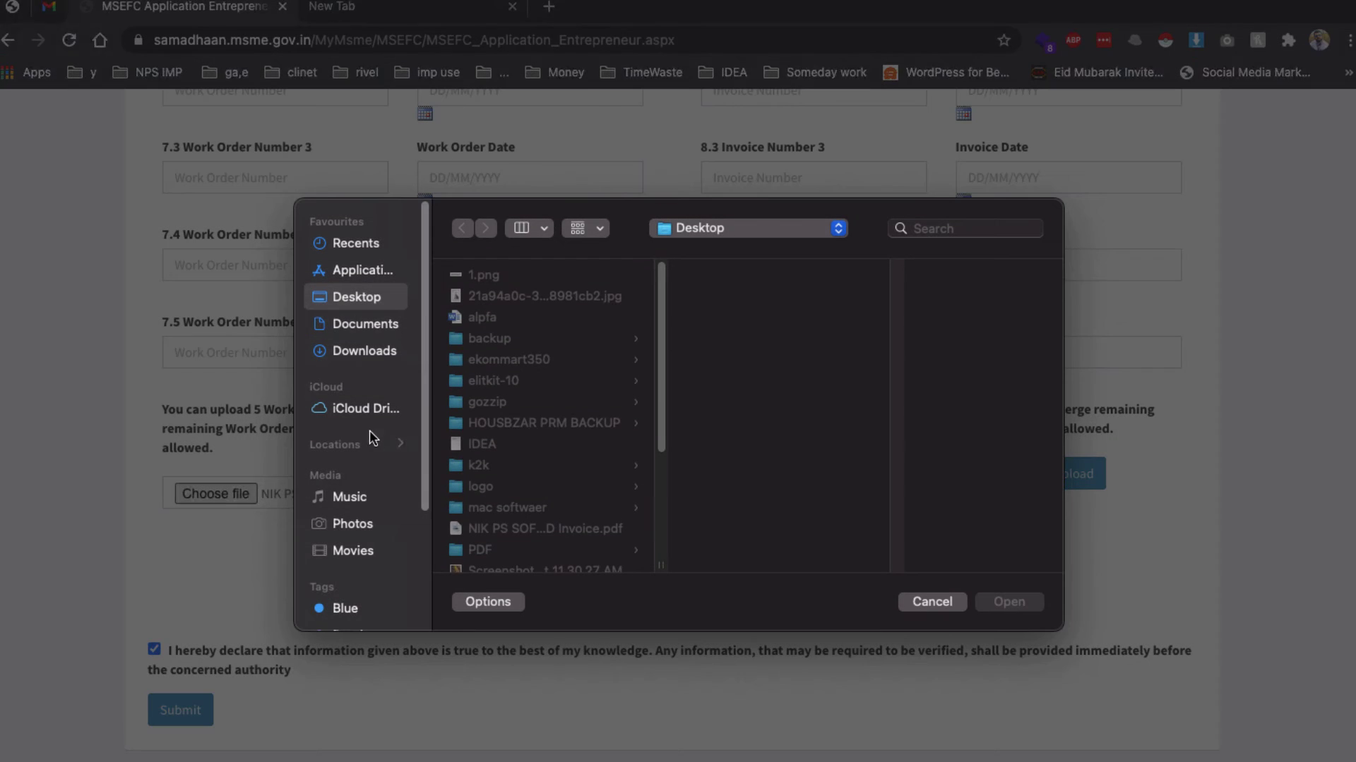
{"action": "left_click", "coordinate": [507, 319]}
{"action": "left_click", "coordinate": [503, 356]}
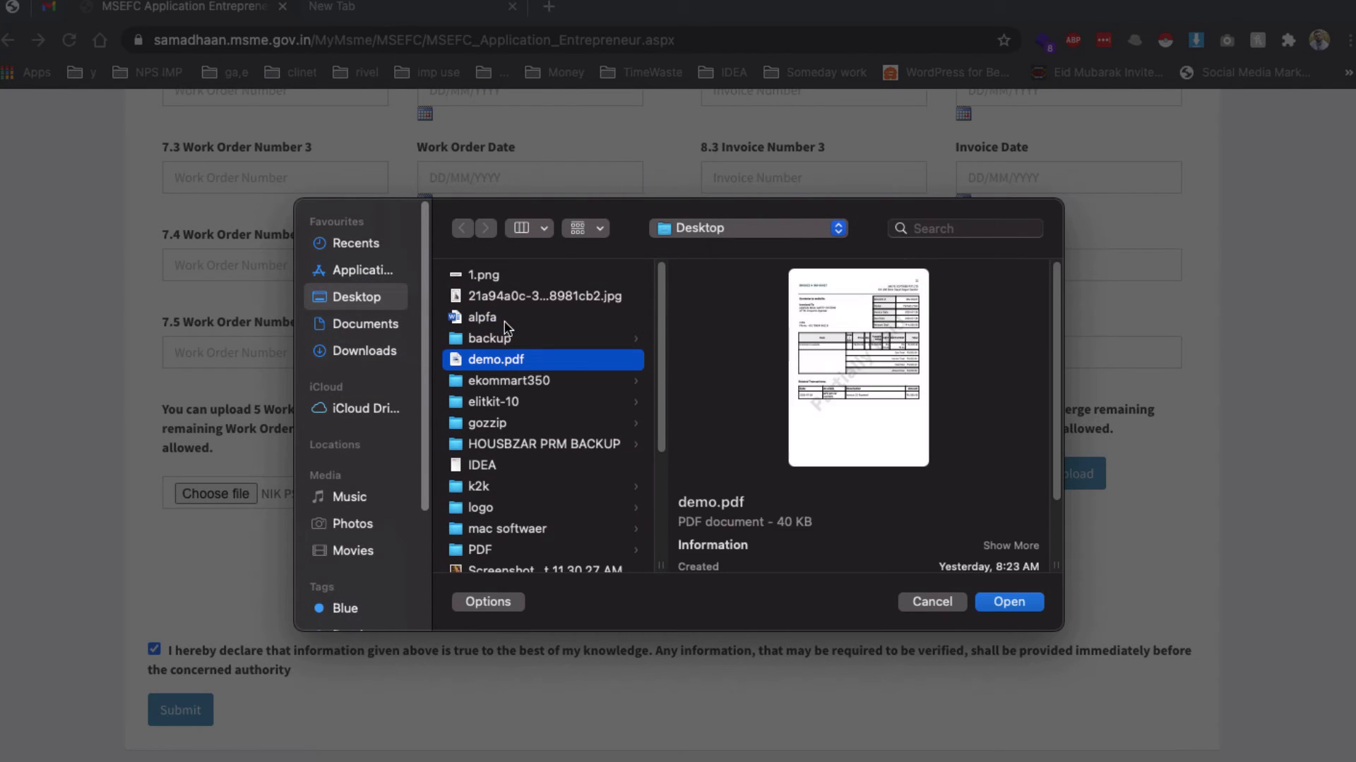
{"action": "double_click", "coordinate": [503, 360]}
{"action": "left_click", "coordinate": [534, 560]}
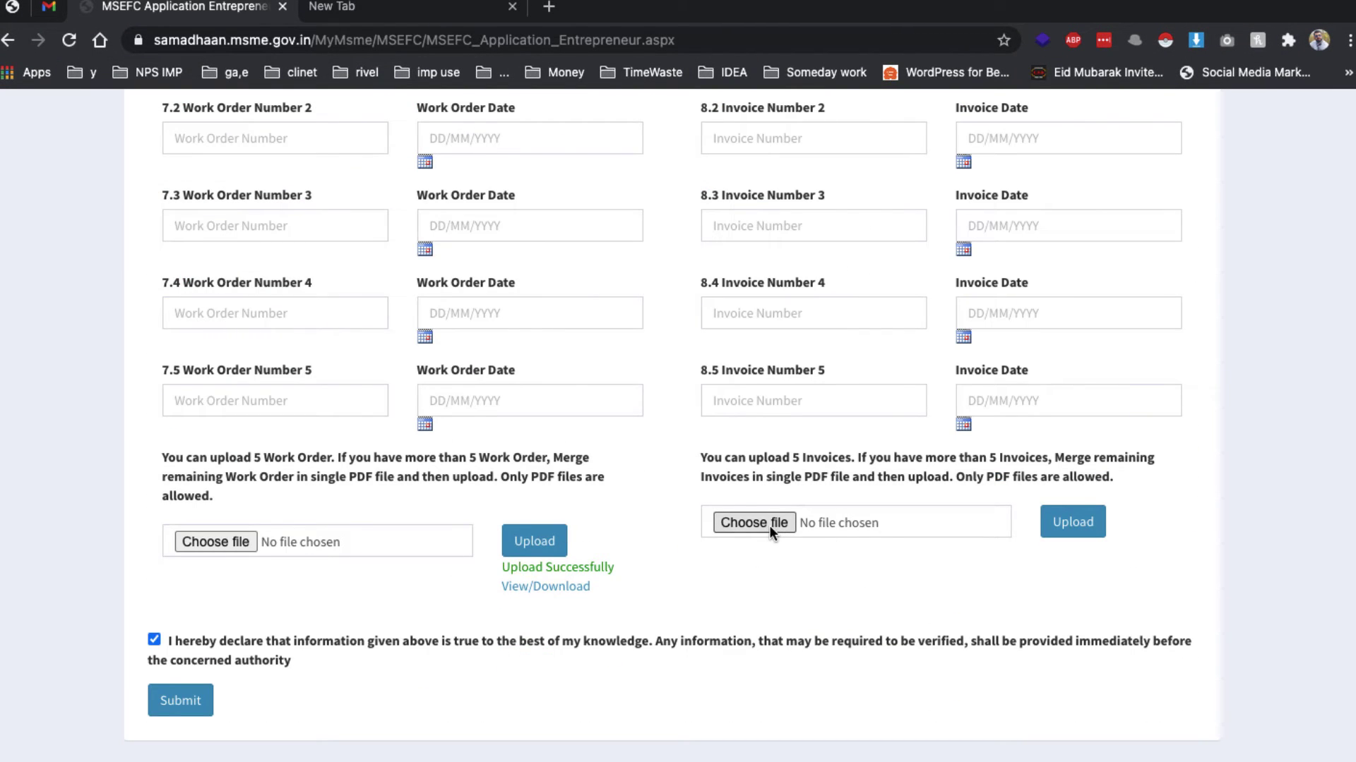
Browse the Desktop and select demo.pdf for the invoice upload
{"action": "left_click", "coordinate": [769, 525]}
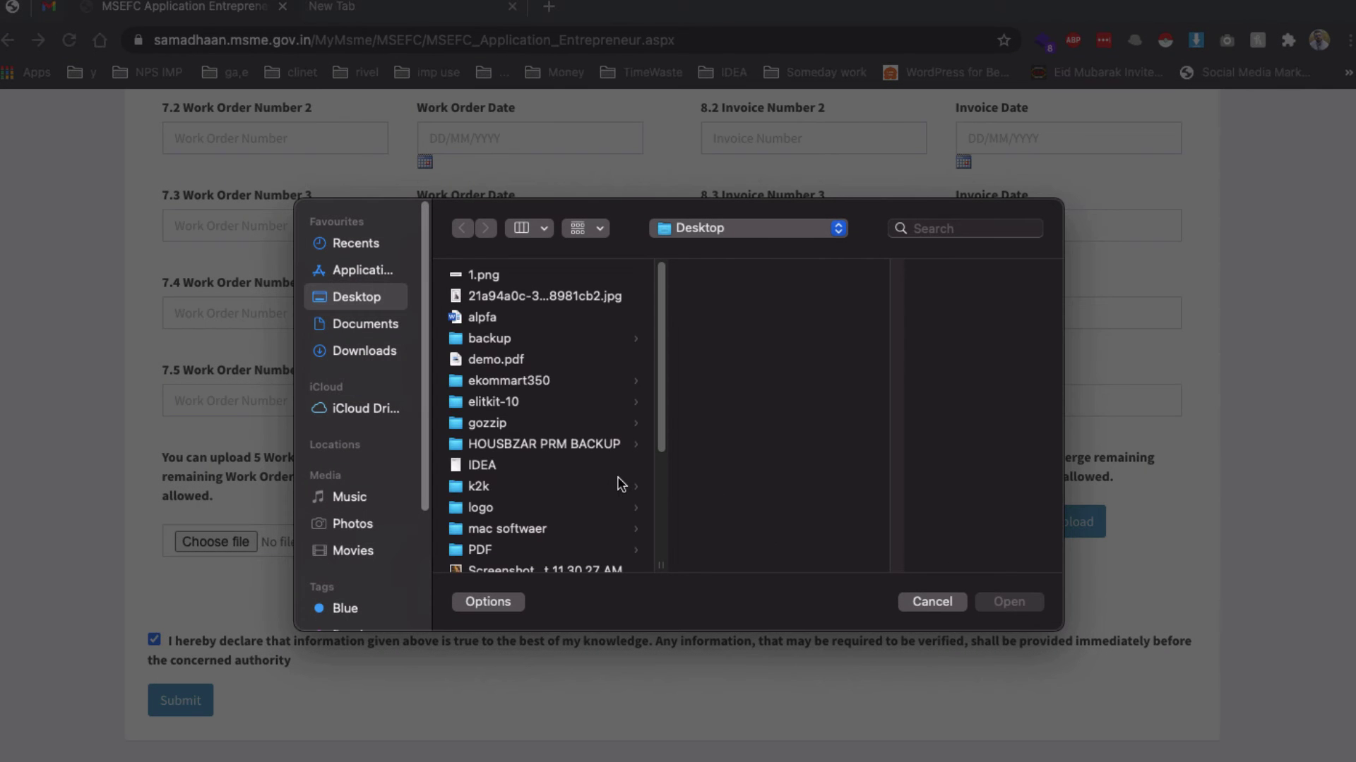
{"action": "scroll", "coordinate": [620, 480], "scroll_direction": "down", "scroll_amount": 3}
{"action": "scroll", "coordinate": [621, 485], "scroll_direction": "down", "scroll_amount": 3}
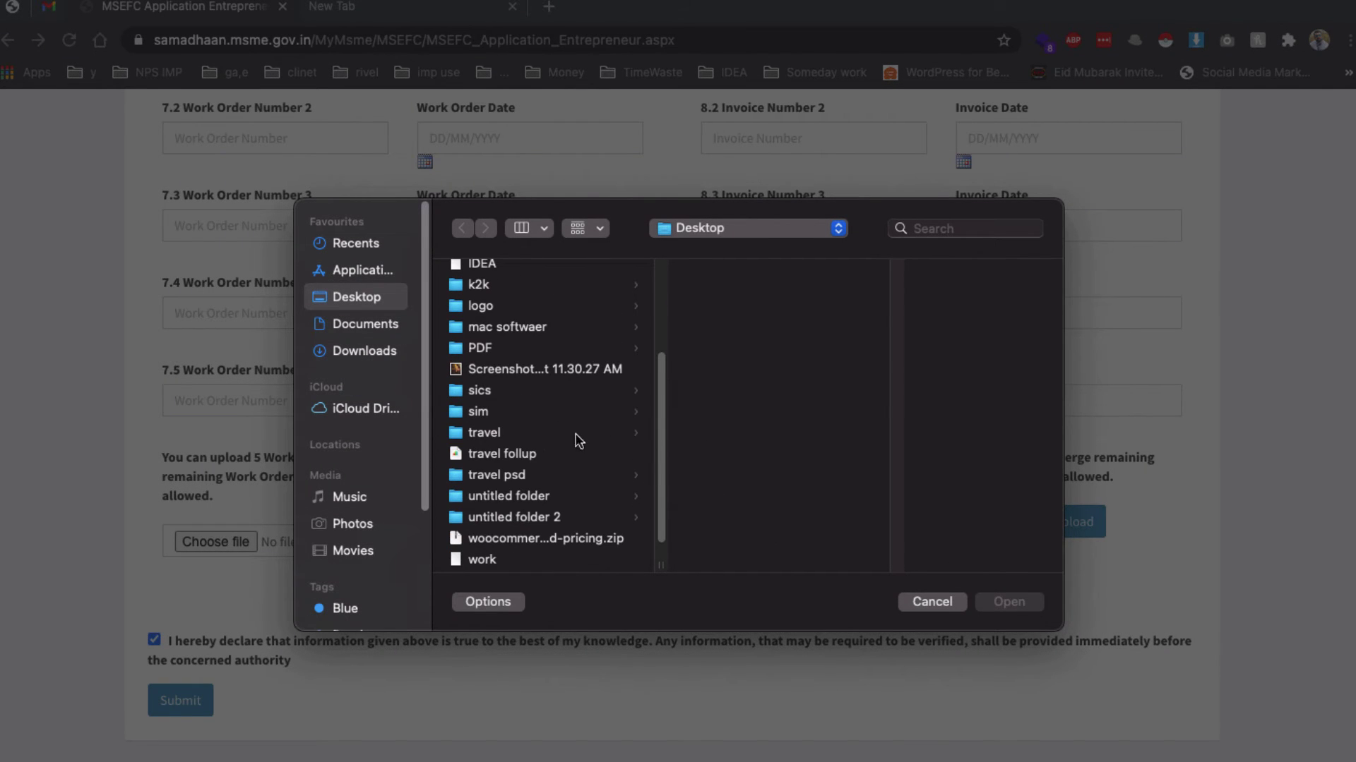
{"action": "scroll", "coordinate": [567, 494], "scroll_direction": "down", "scroll_amount": 1}
{"action": "scroll", "coordinate": [562, 513], "scroll_direction": "up", "scroll_amount": 5}
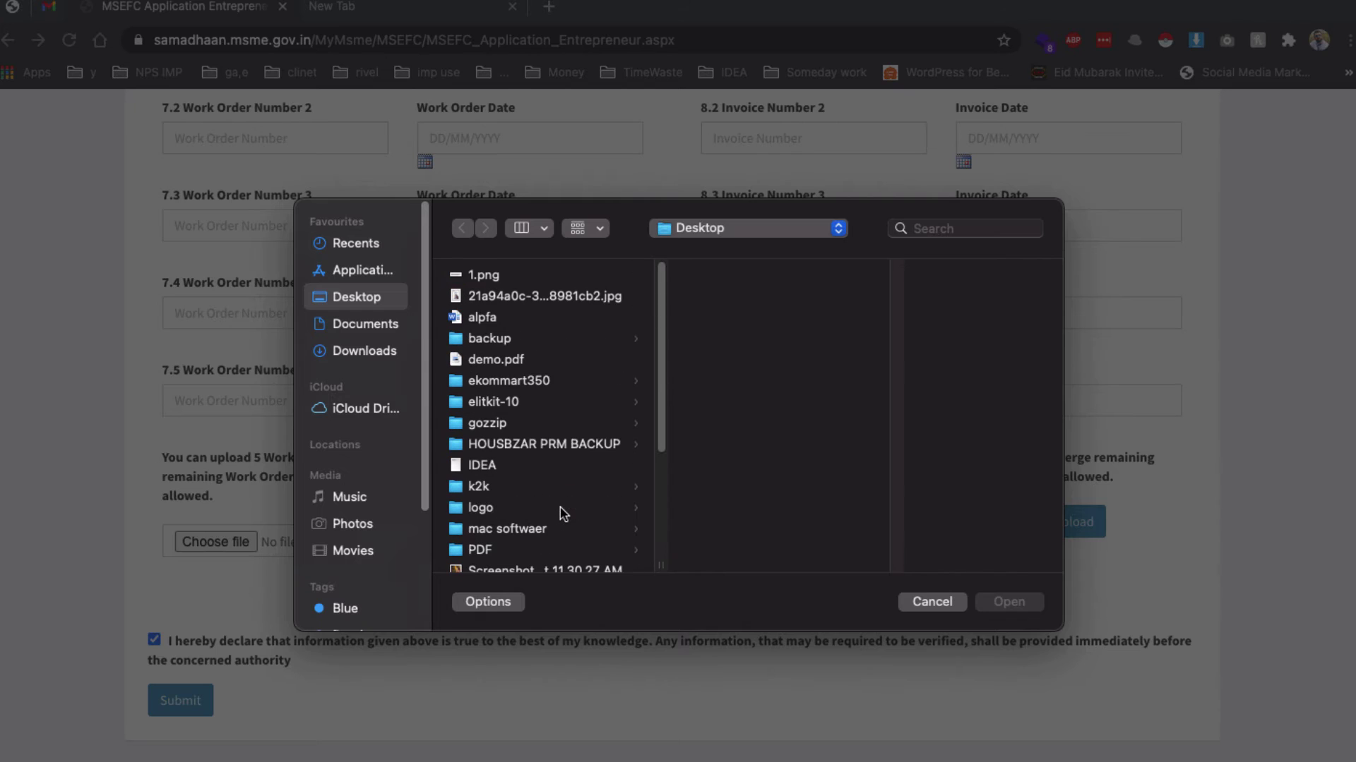
{"action": "left_click", "coordinate": [504, 381]}
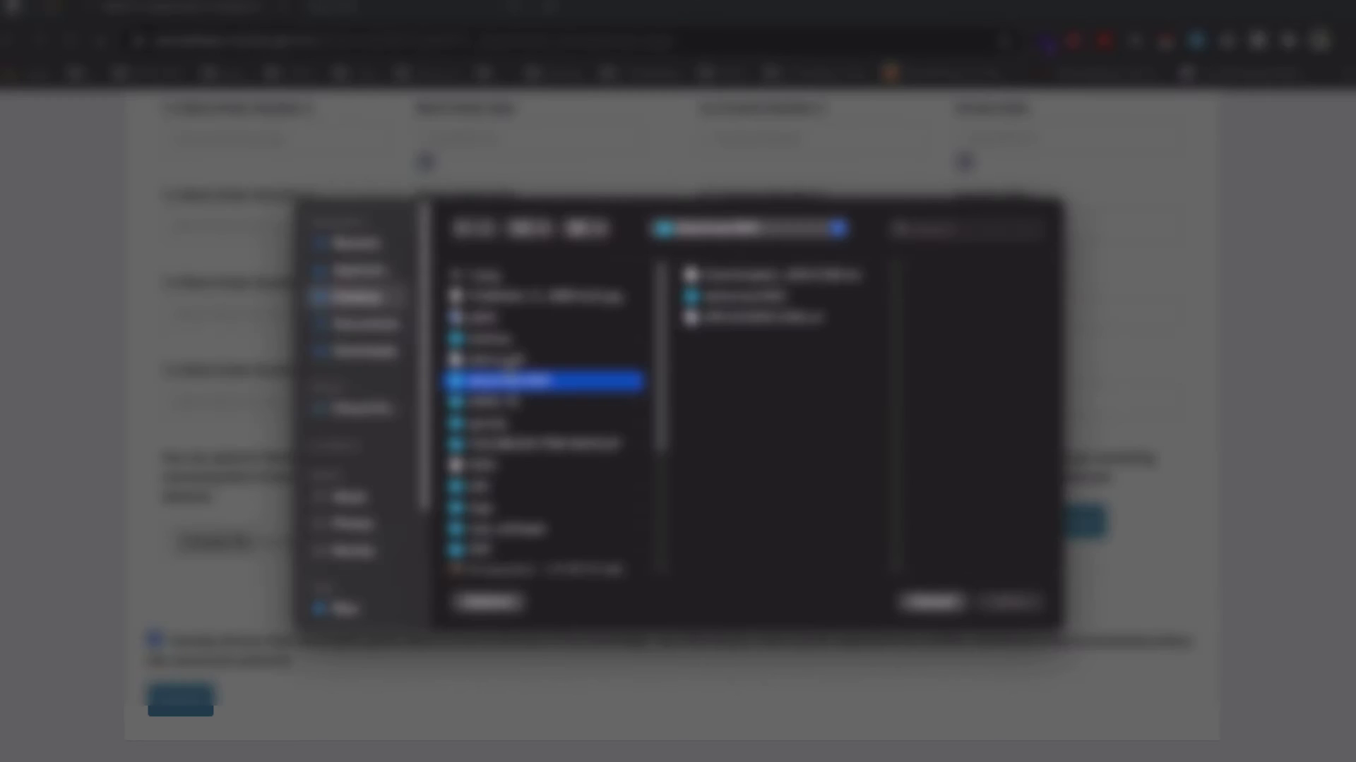
{"action": "left_click", "coordinate": [495, 359]}
Upload demo.pdf as the invoice PDF, then review the filled form back up to the header
{"action": "left_click", "coordinate": [1009, 602]}
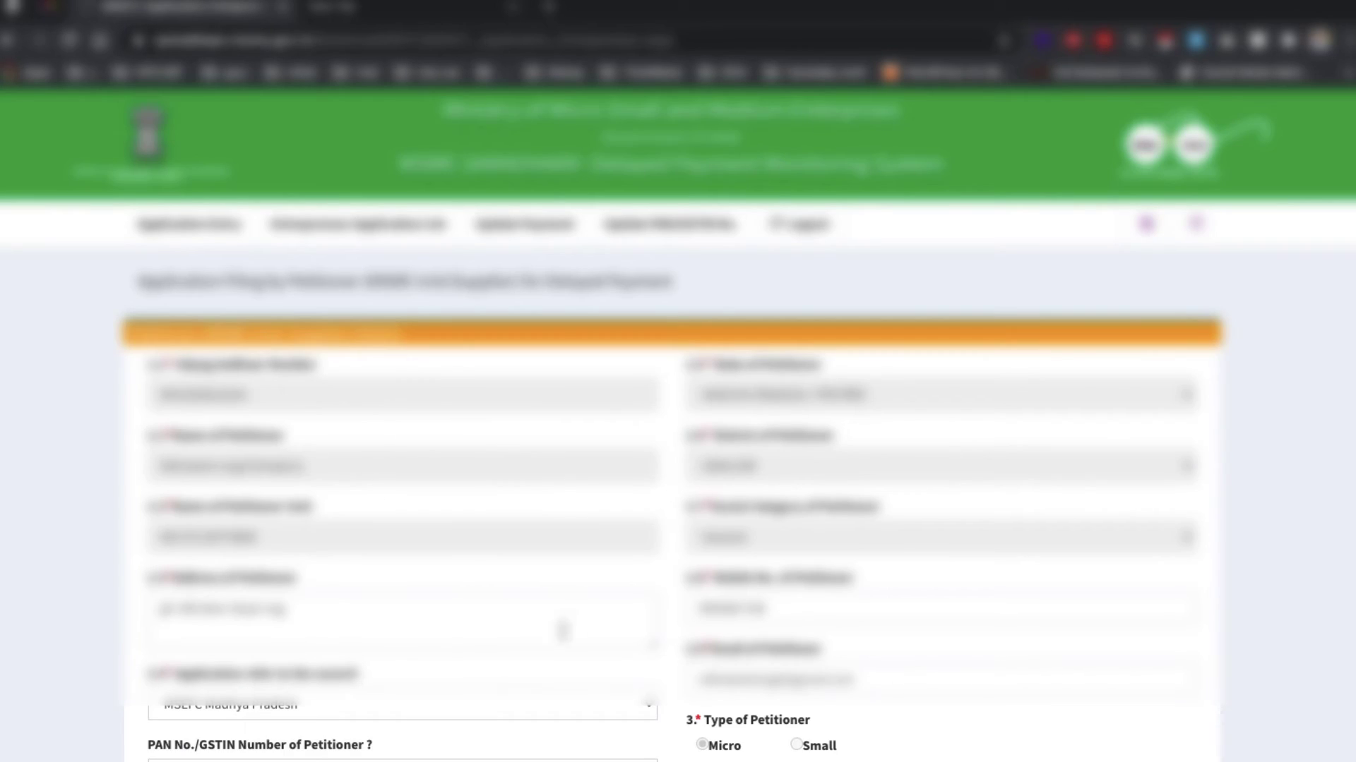
{"action": "scroll", "coordinate": [494, 632], "scroll_direction": "down", "scroll_amount": 4}
{"action": "scroll", "coordinate": [455, 635], "scroll_direction": "down", "scroll_amount": 8}
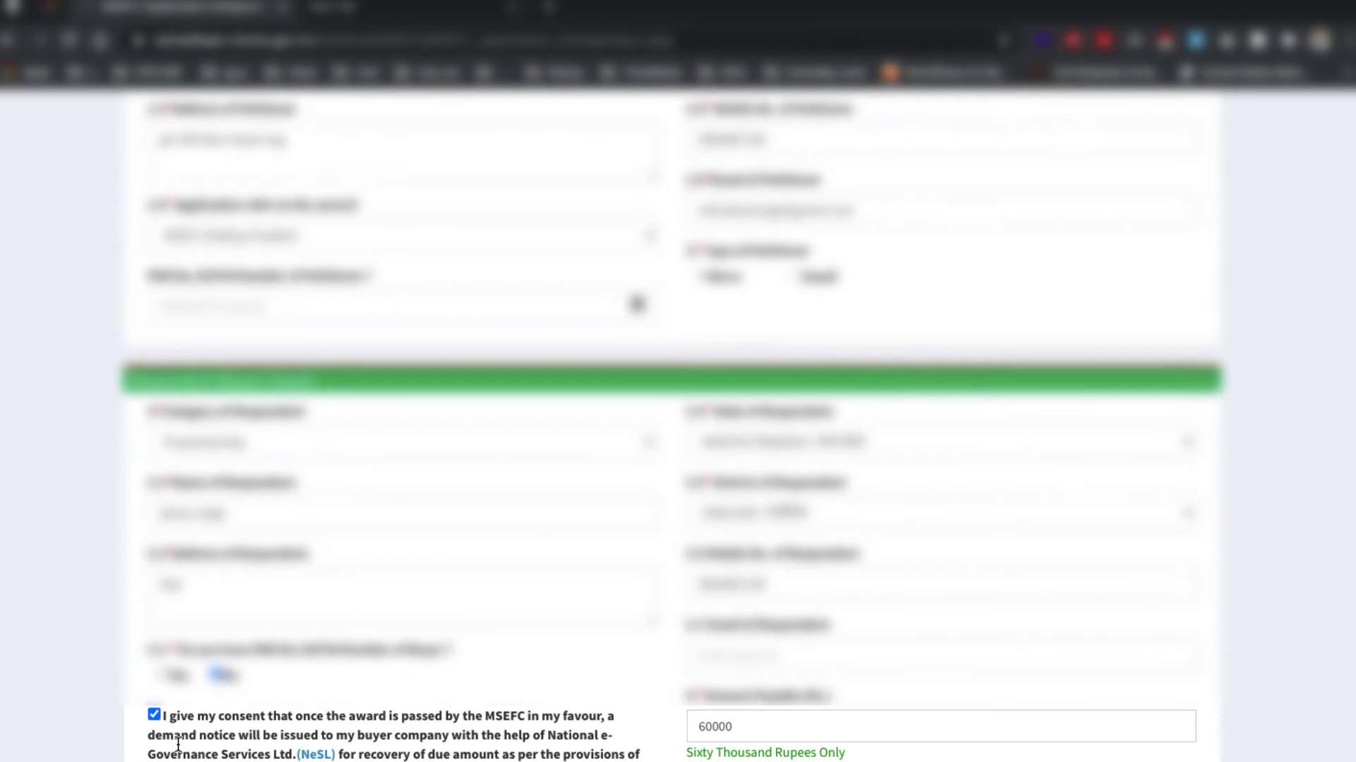
{"action": "scroll", "coordinate": [201, 735], "scroll_direction": "down", "scroll_amount": 5}
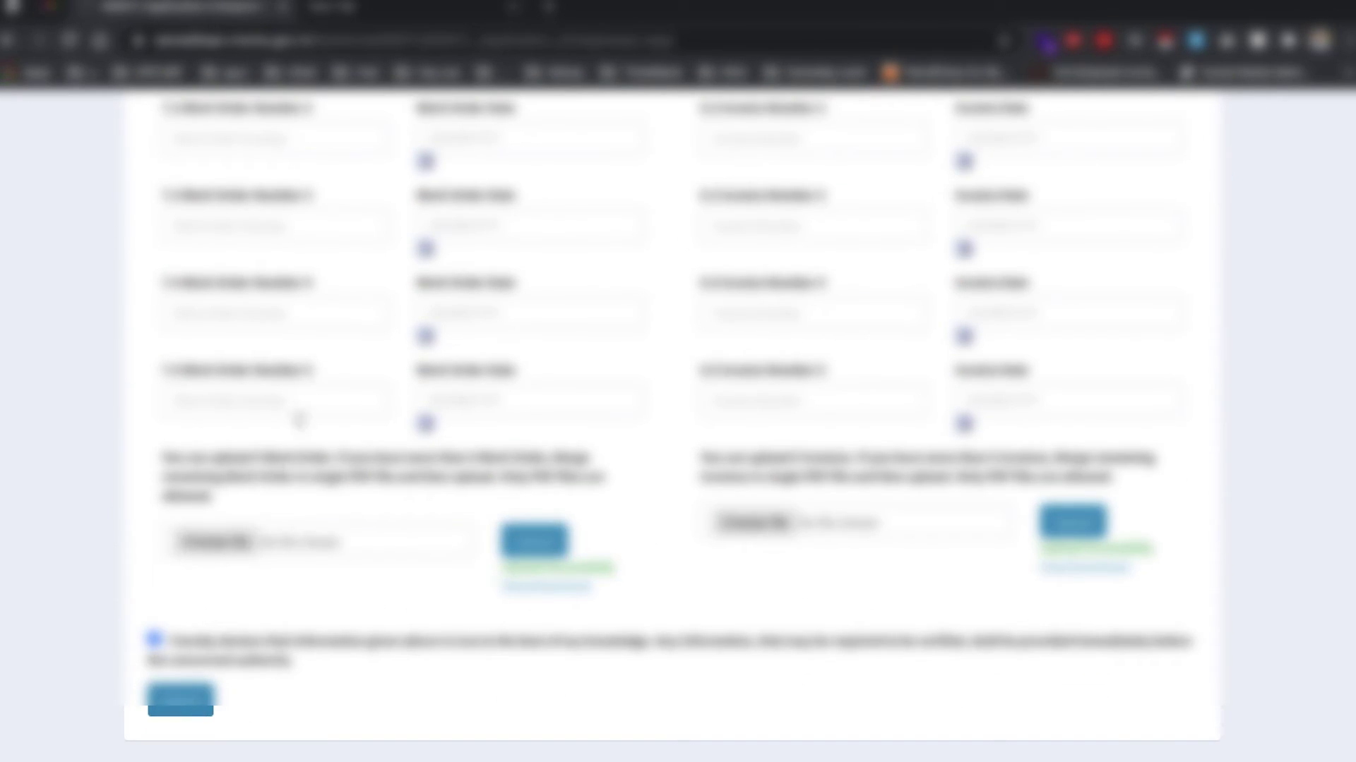
{"action": "scroll", "coordinate": [826, 519], "scroll_direction": "up", "scroll_amount": 4}
{"action": "scroll", "coordinate": [831, 516], "scroll_direction": "up", "scroll_amount": 12}
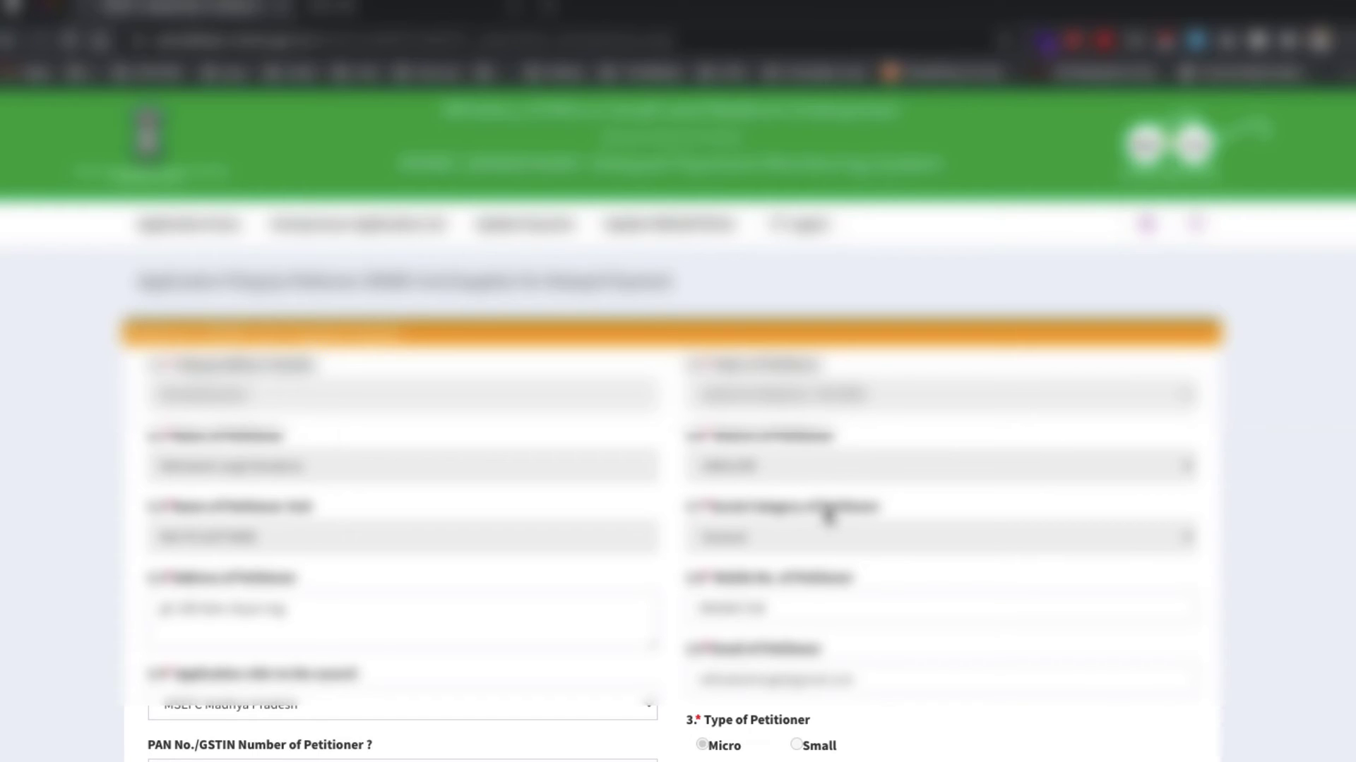
{"action": "scroll", "coordinate": [724, 436], "scroll_direction": "down", "scroll_amount": 2}
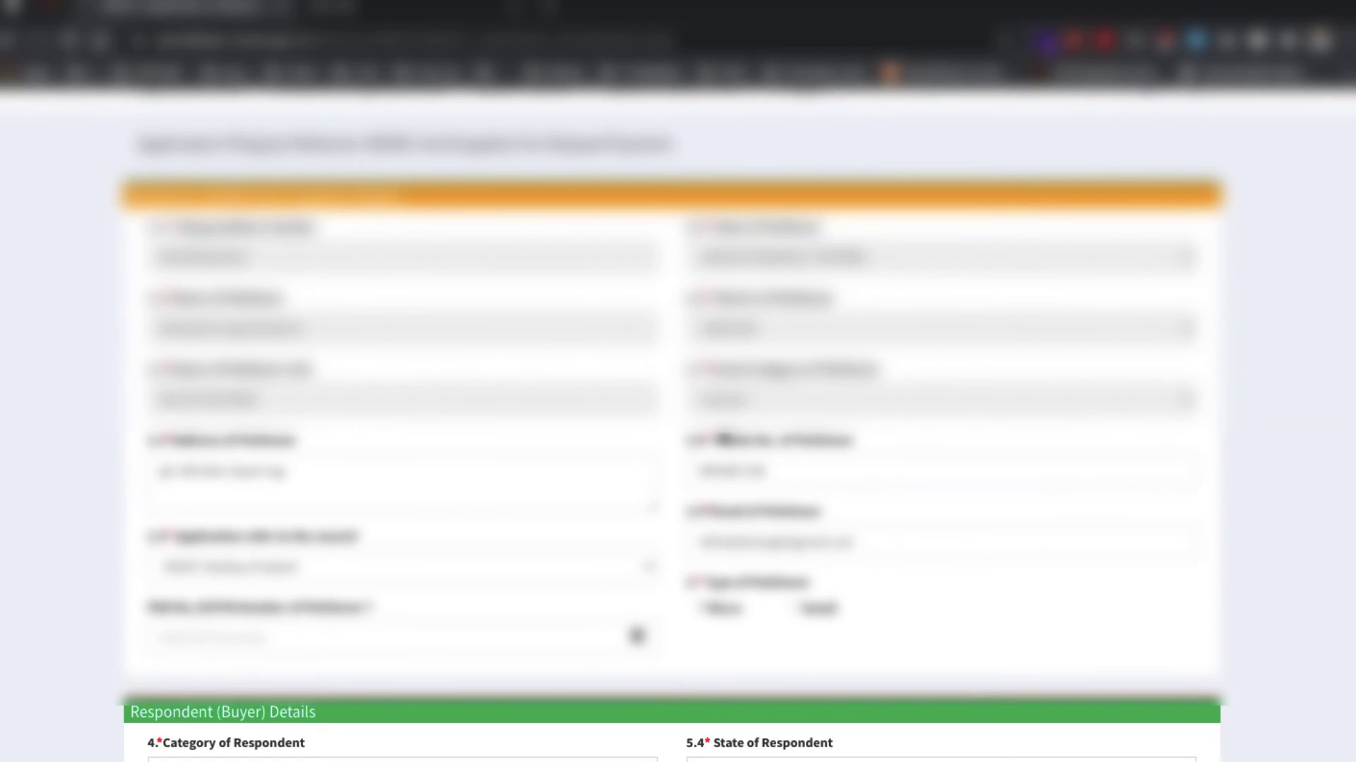
{"action": "scroll", "coordinate": [696, 434], "scroll_direction": "down", "scroll_amount": 5}
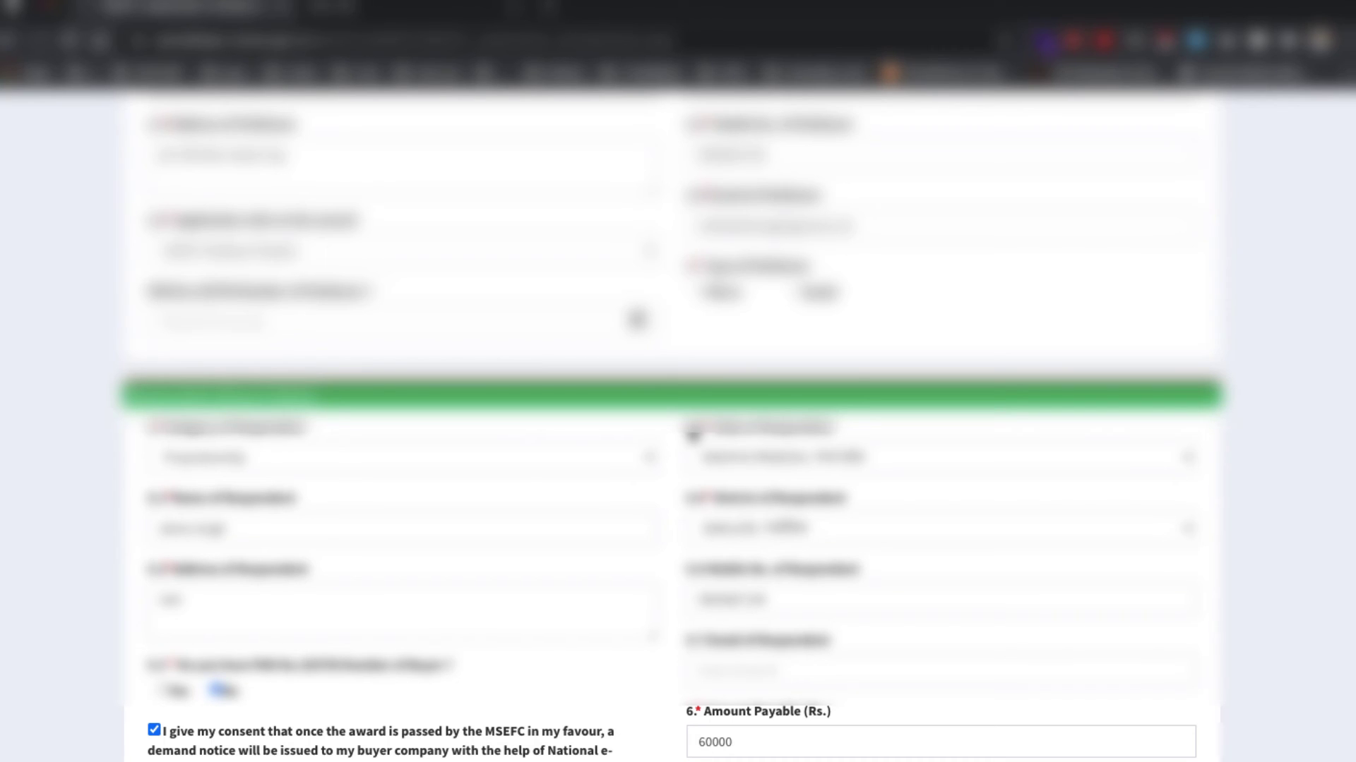
{"action": "scroll", "coordinate": [692, 435], "scroll_direction": "down", "scroll_amount": 2}
{"action": "scroll", "coordinate": [692, 436], "scroll_direction": "up", "scroll_amount": 6}
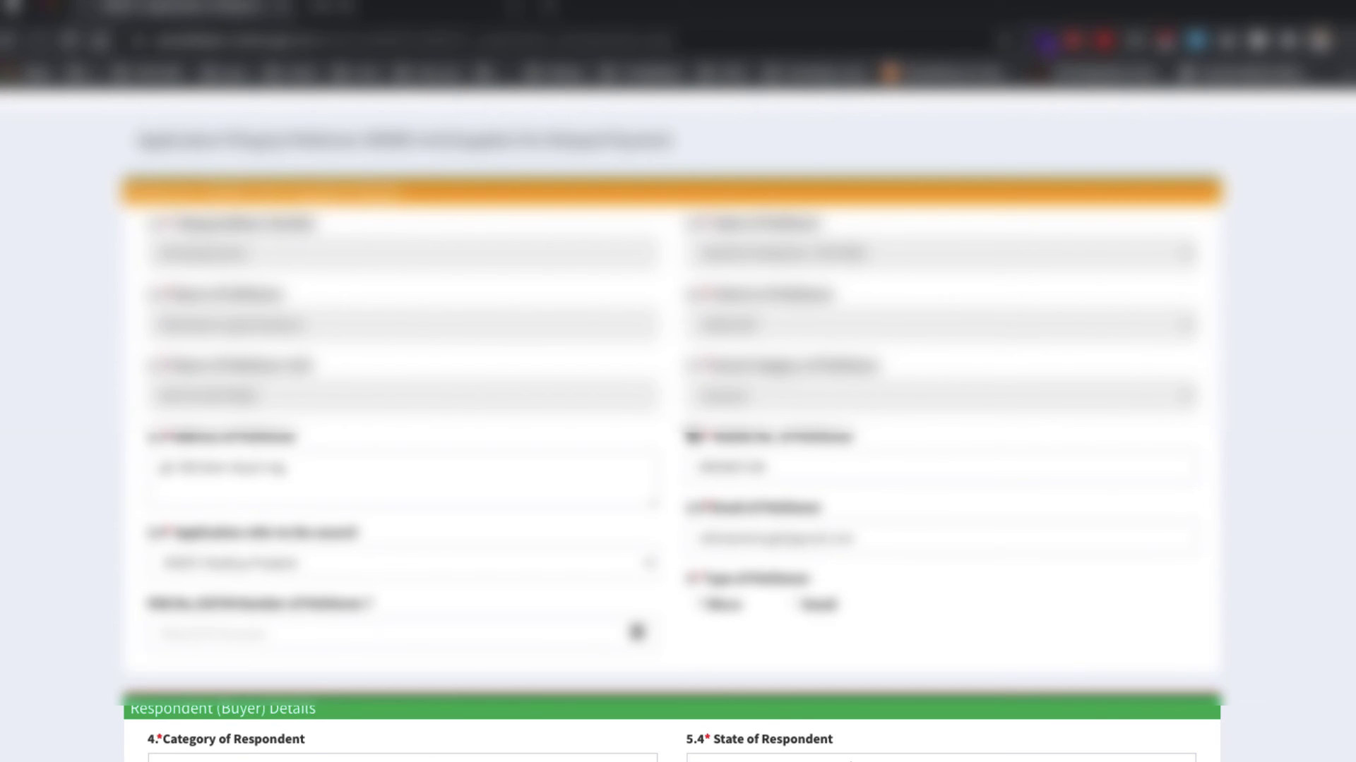
{"action": "scroll", "coordinate": [692, 435], "scroll_direction": "up", "scroll_amount": 2}
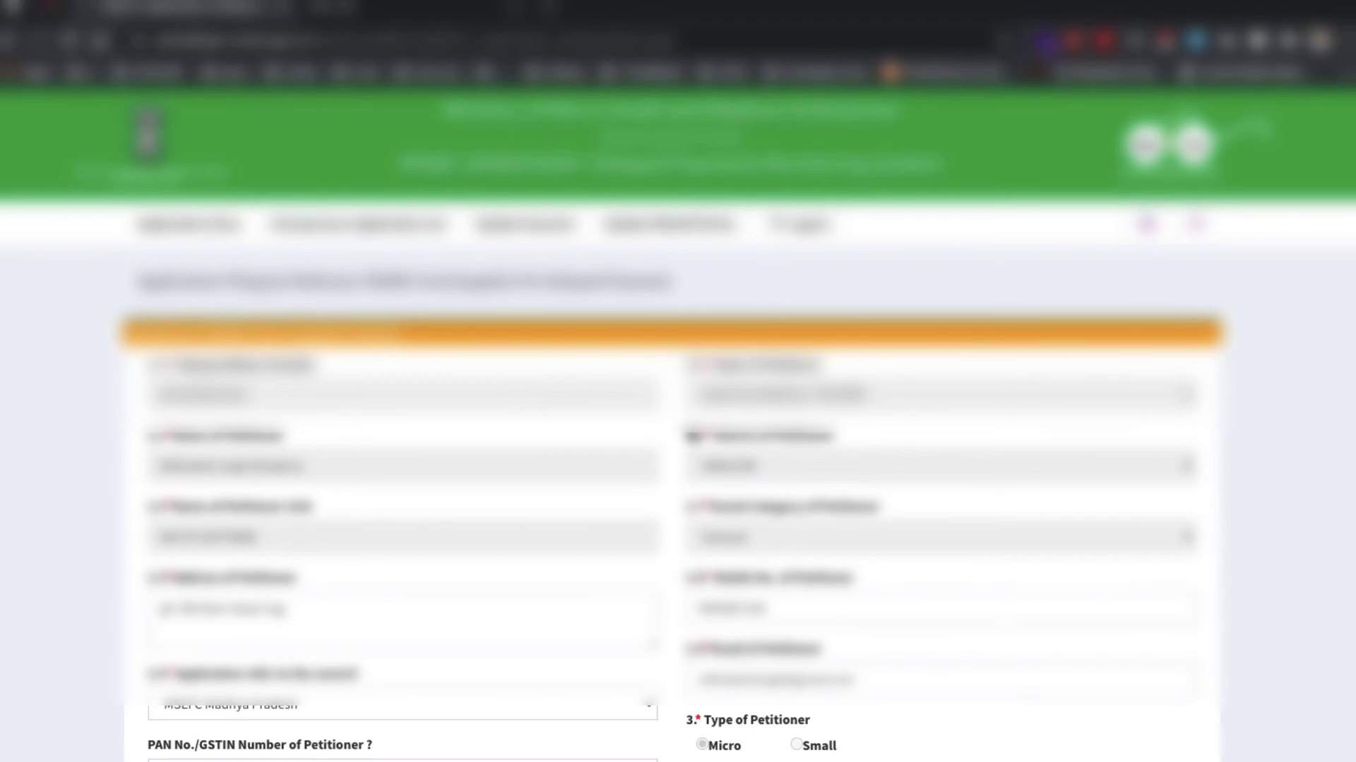